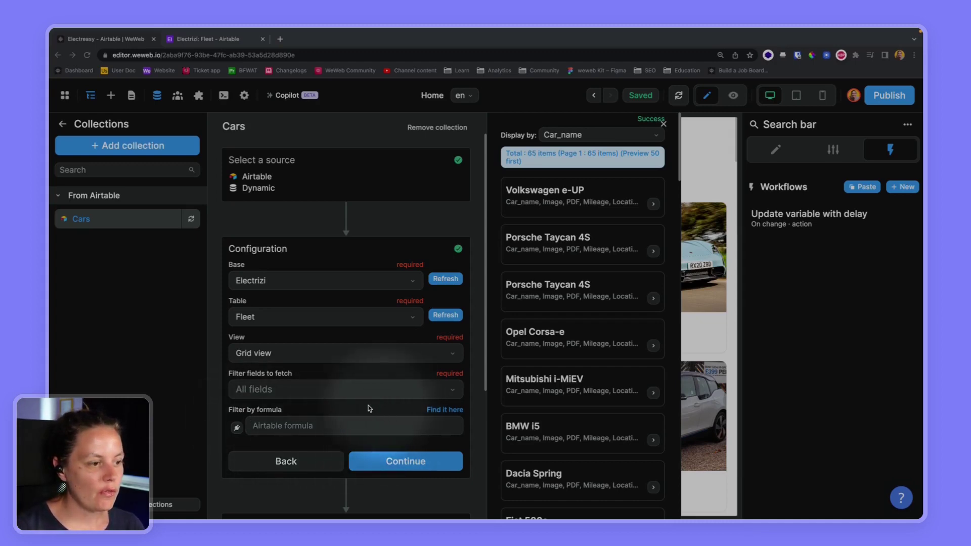
- Open Airtable's Formula field reference and scroll down to the SEARCH(stringToFind, whereToSearch) text function
{"action": "left_click", "coordinate": [443, 412]}
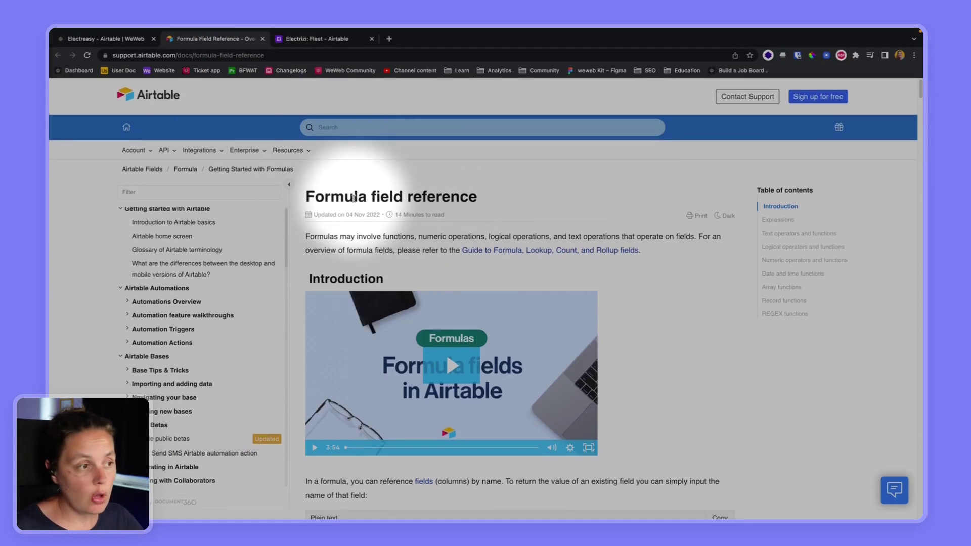
{"action": "scroll", "coordinate": [353, 198], "scroll_direction": "down", "scroll_amount": 20}
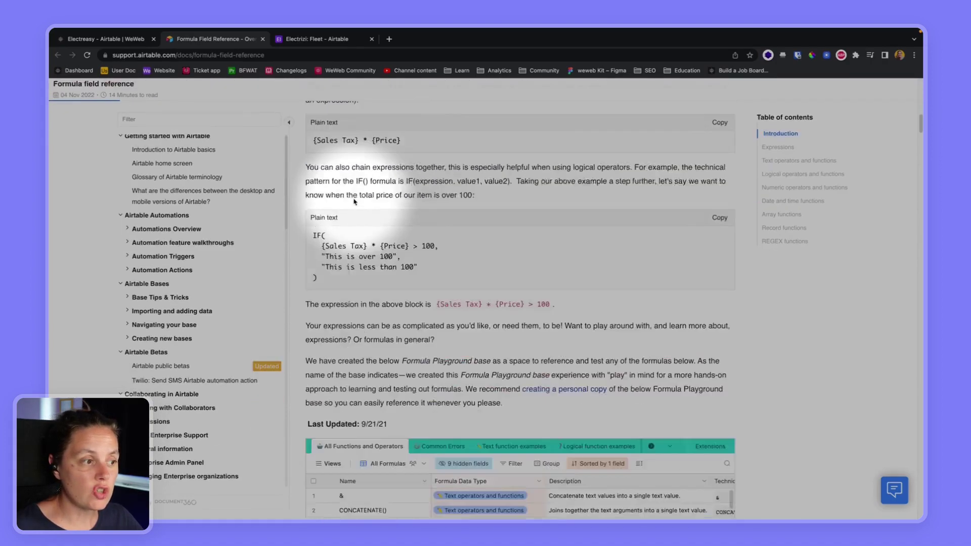
{"action": "scroll", "coordinate": [353, 201], "scroll_direction": "down", "scroll_amount": 10}
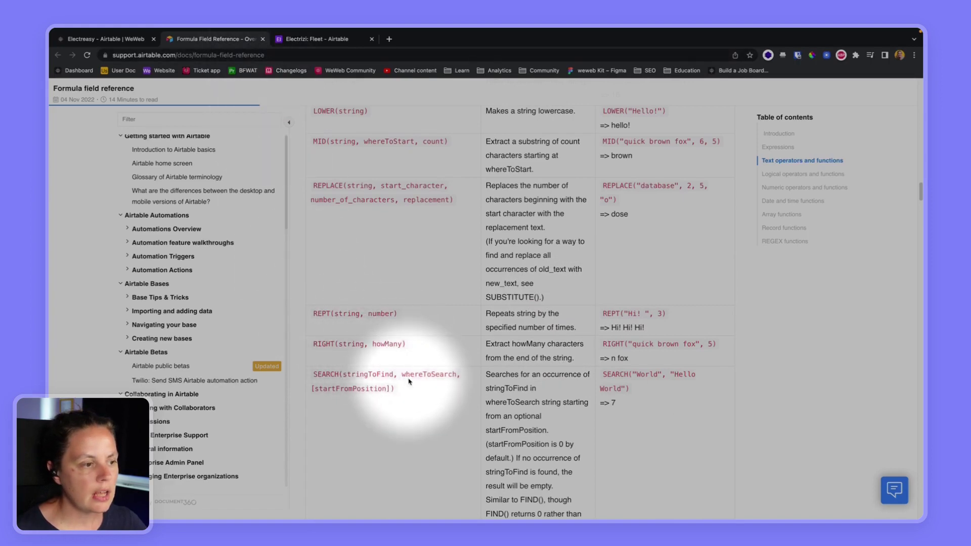
- Switch to the Electrizi Fleet base and close the open field formula settings
{"action": "mouse_move", "coordinate": [330, 30]}
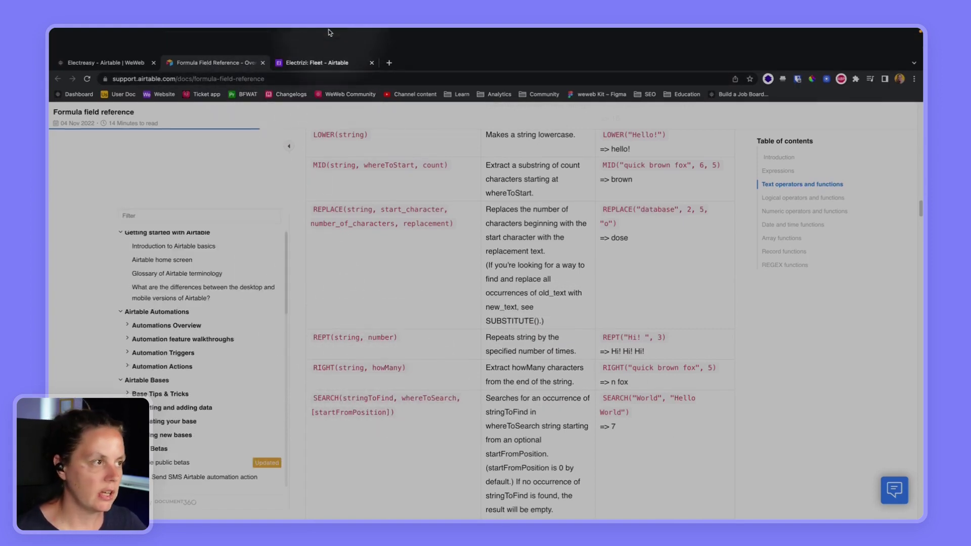
{"action": "left_click", "coordinate": [329, 62]}
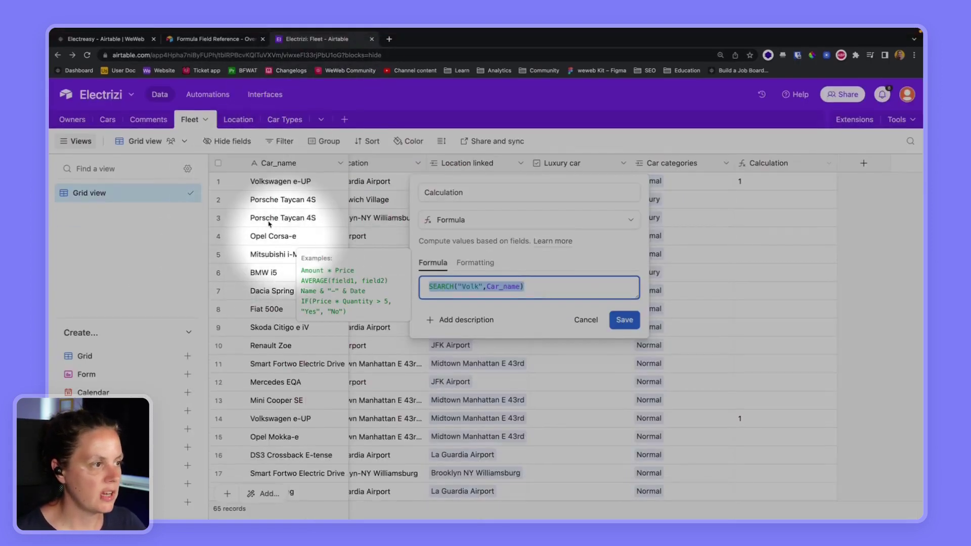
{"action": "left_click", "coordinate": [298, 189]}
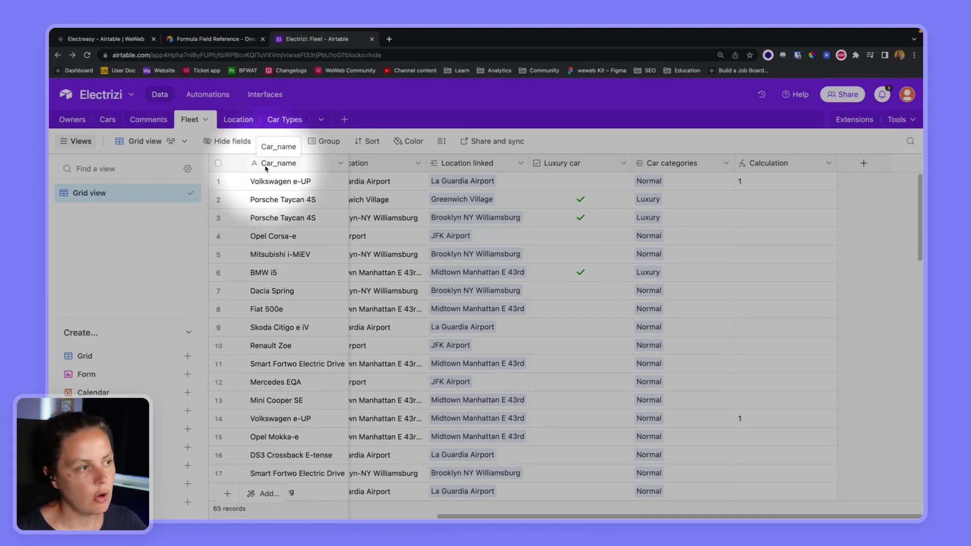
- Edit the Calculation field and select the arguments of its SEARCH("Volk",Car_name) formula
{"action": "left_click", "coordinate": [791, 163]}
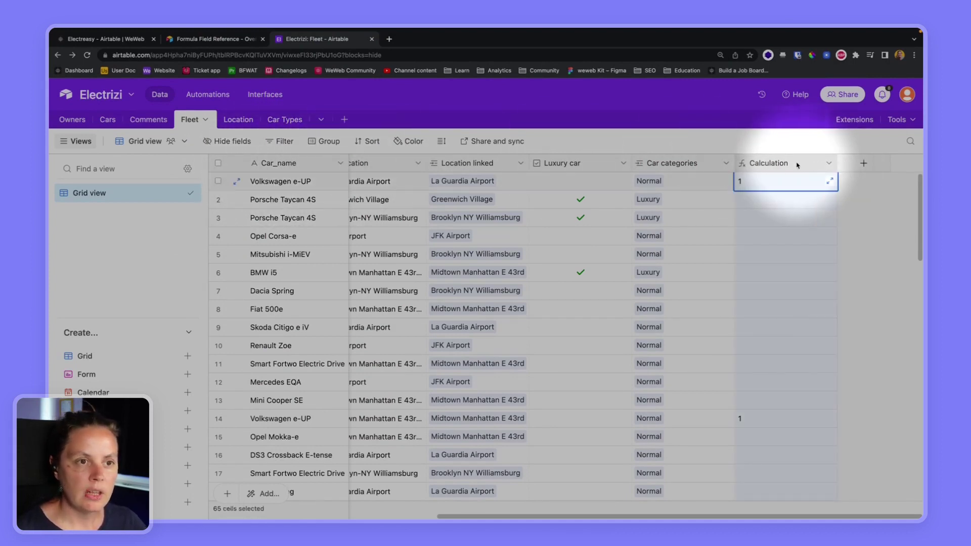
{"action": "left_click", "coordinate": [827, 164]}
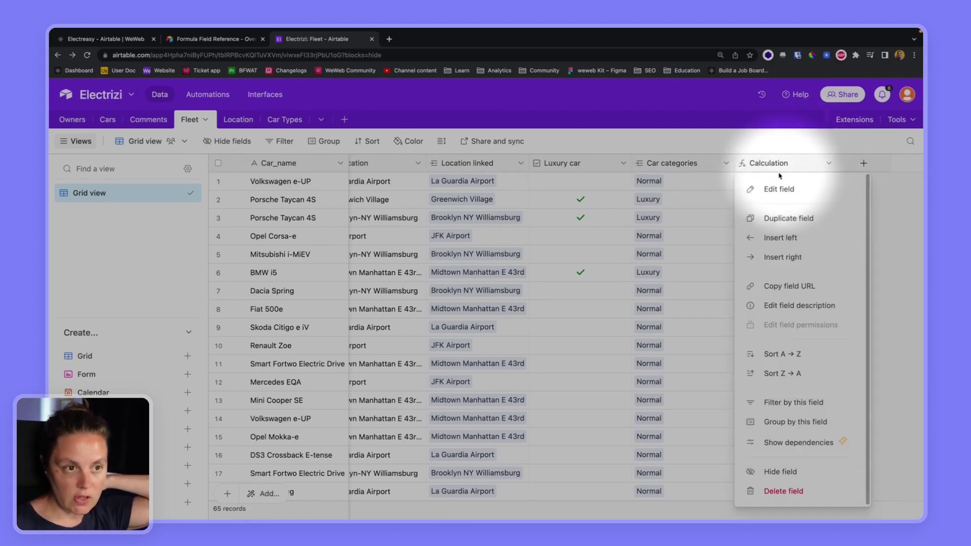
{"action": "left_click", "coordinate": [752, 186]}
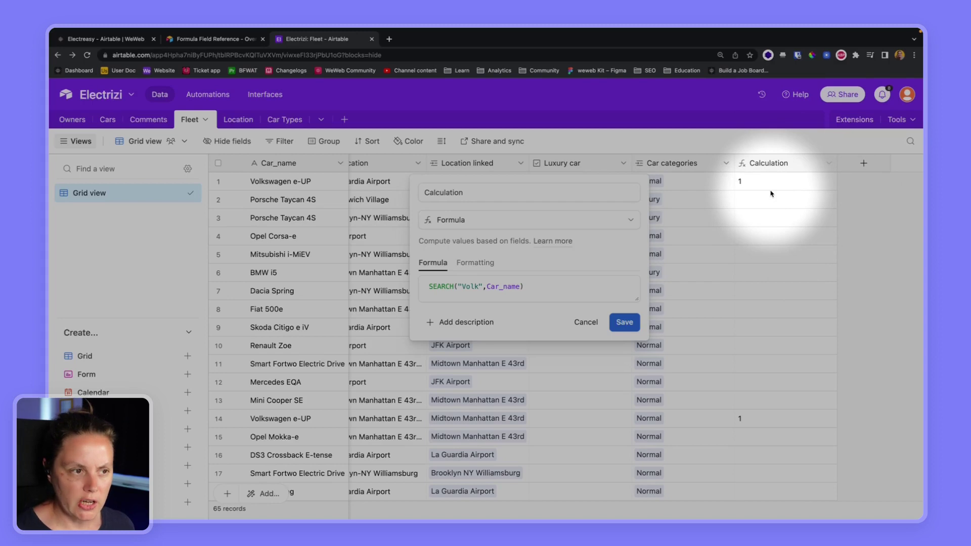
{"action": "left_click_drag", "start_coordinate": [525, 286], "coordinate": [429, 286]}
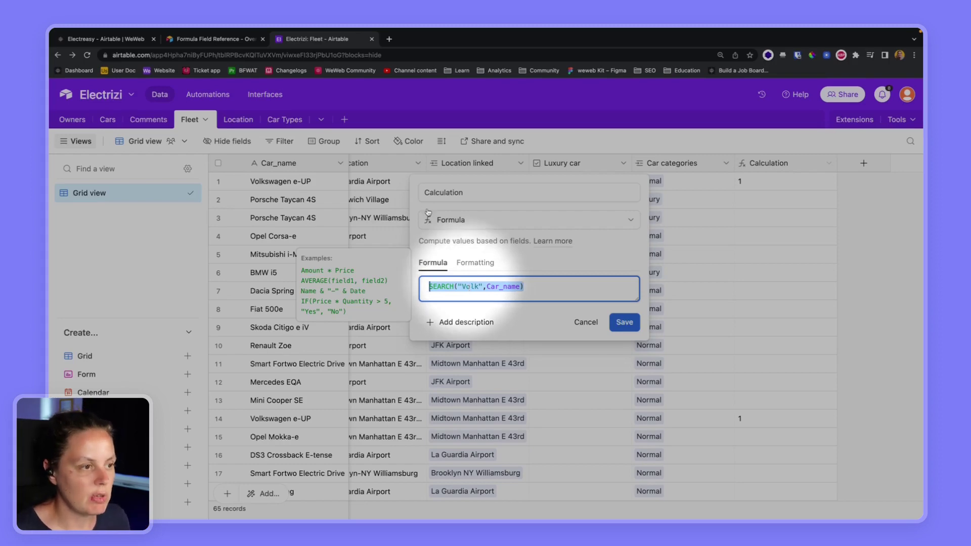
{"action": "left_click", "coordinate": [215, 39]}
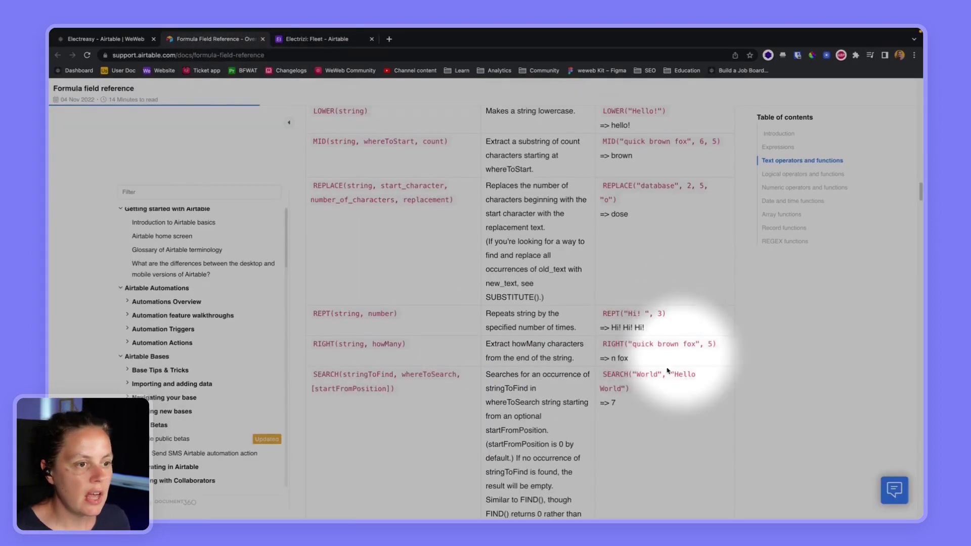
- Highlight 'World' in the SEARCH() example and the whereToSearch argument in its syntax
{"action": "left_click_drag", "start_coordinate": [632, 375], "coordinate": [660, 375]}
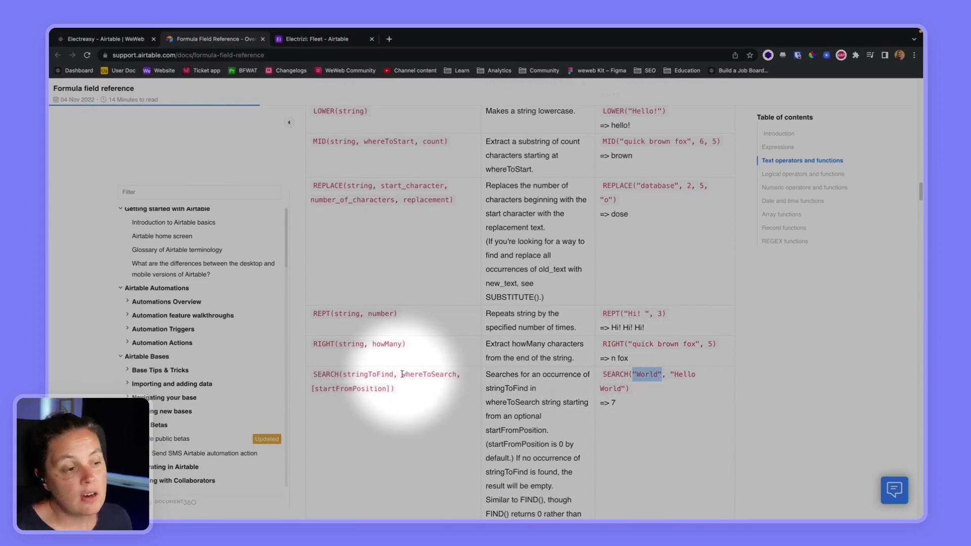
{"action": "left_click_drag", "start_coordinate": [402, 374], "coordinate": [458, 382]}
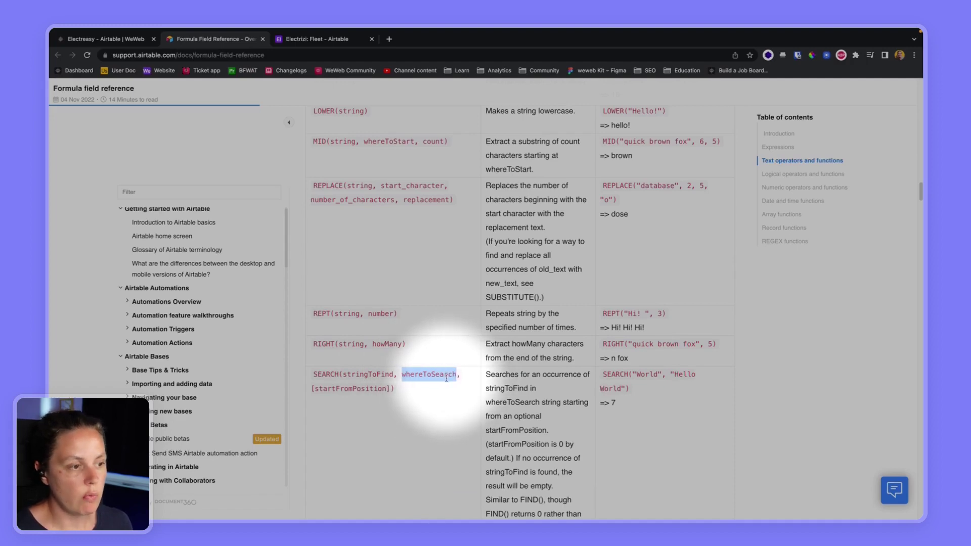
{"action": "left_click", "coordinate": [290, 40]}
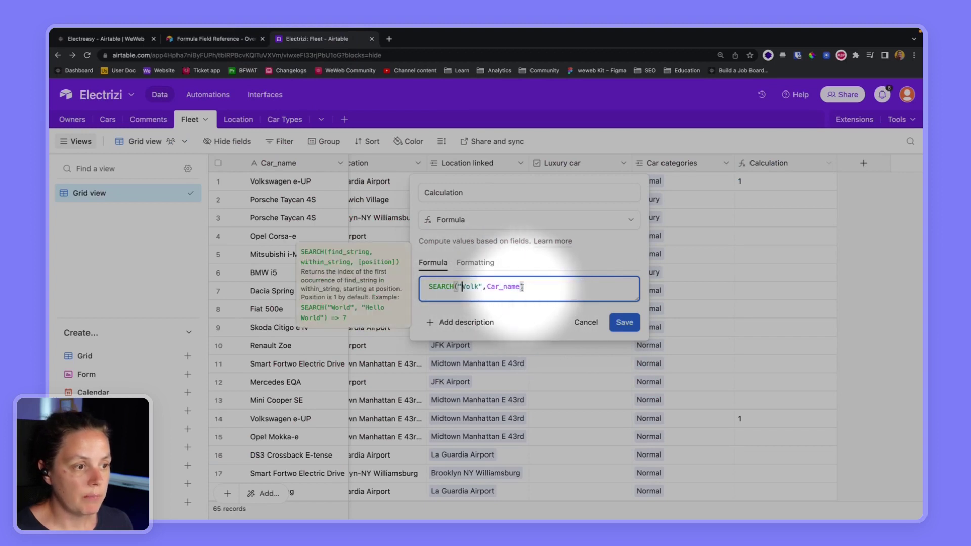
- Retype the Calculation formula as SEARCH("Volk",Car_name), inserting Car_name from suggestions, then select it
{"action": "key", "text": "BackSpace"}
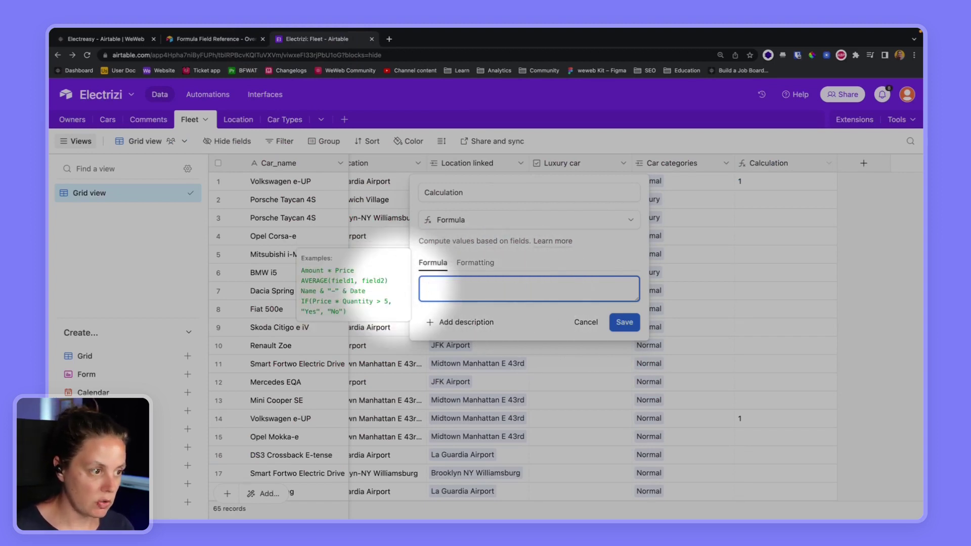
{"action": "type", "text": "SEAR"}
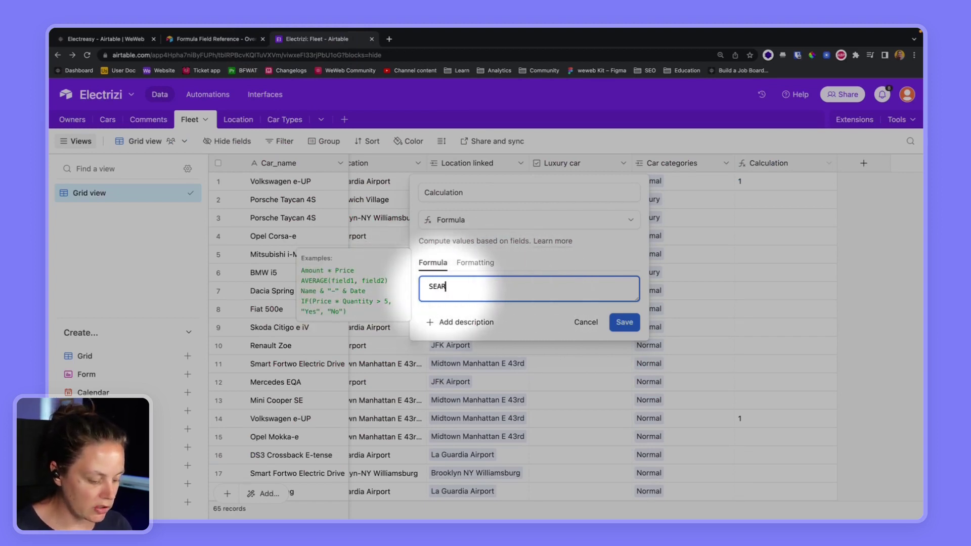
{"action": "type", "text": "CH(\"Volk"}
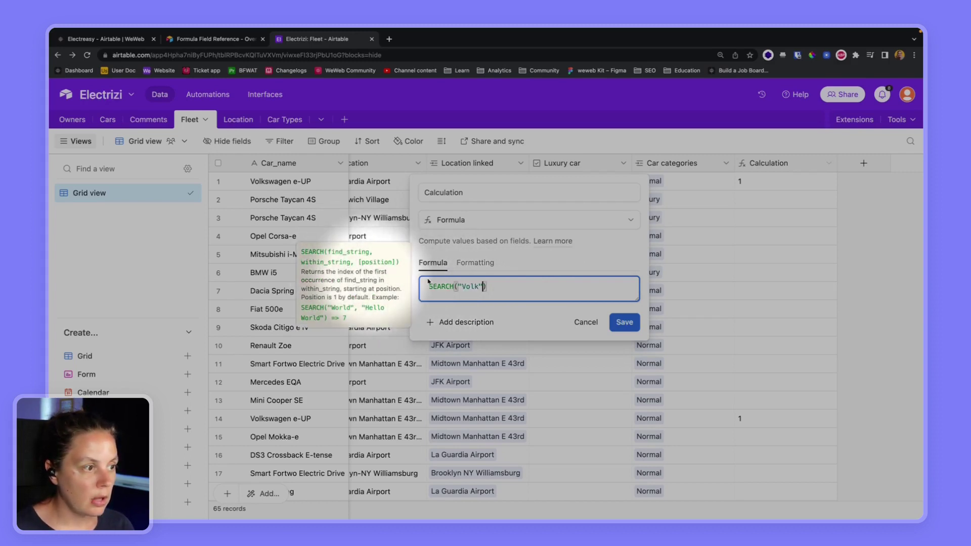
{"action": "left_click", "coordinate": [482, 287]}
{"action": "type", "text": ","}
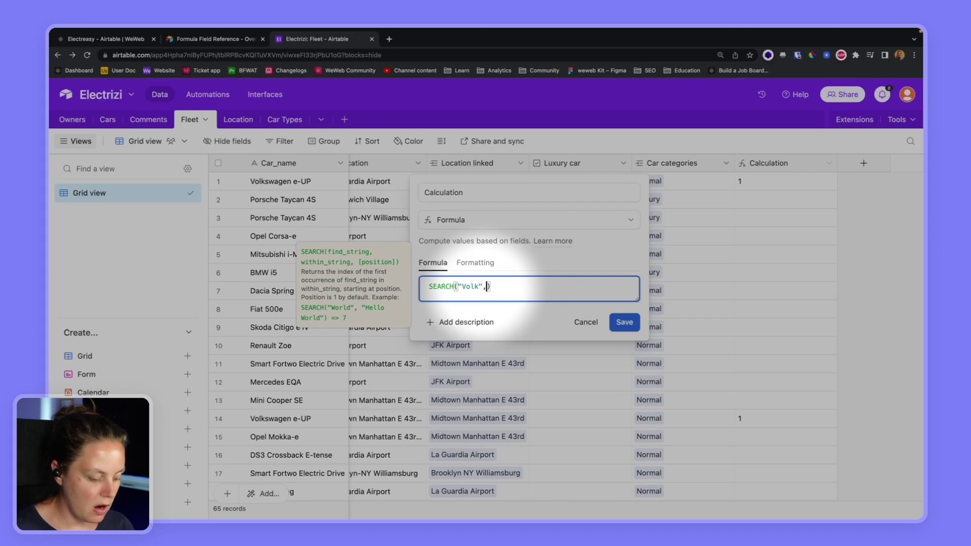
{"action": "type", "text": "car_"}
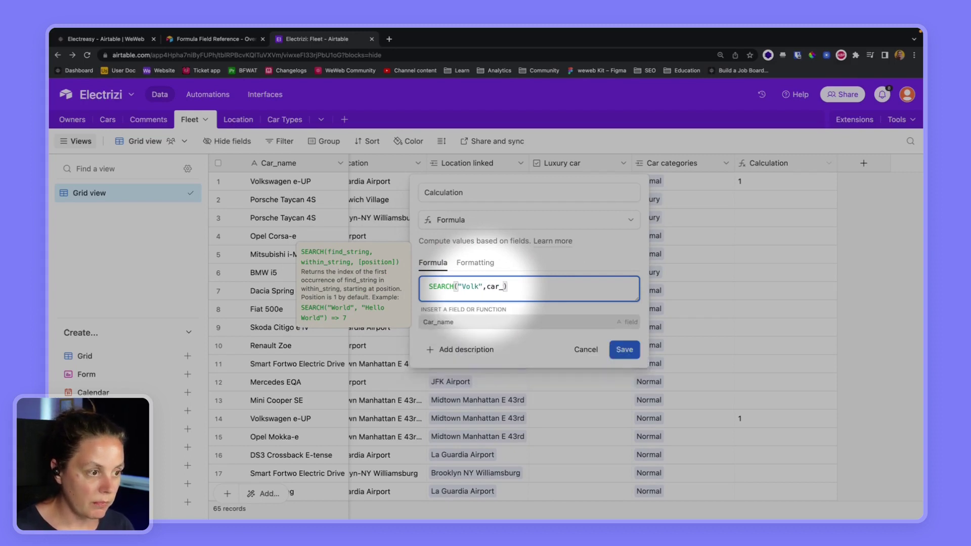
{"action": "left_click", "coordinate": [454, 327]}
{"action": "left_click_drag", "start_coordinate": [524, 286], "coordinate": [428, 286]}
{"action": "key", "text": "super+c"}
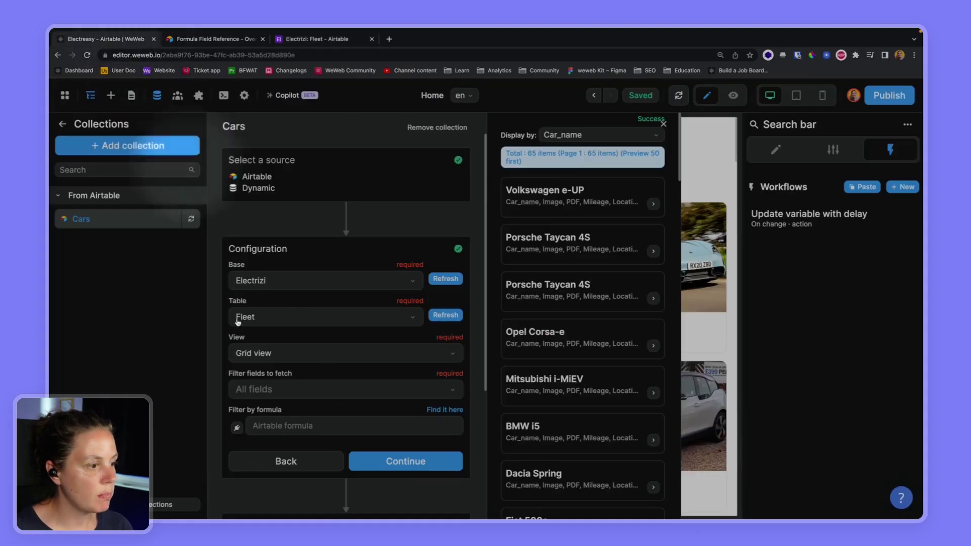
- Paste SEARCH("Volk",Car_name) as the Cars collection's filter formula and refetch the data
{"action": "left_click", "coordinate": [101, 39]}
{"action": "left_click", "coordinate": [286, 425]}
{"action": "key", "text": "super+v"}
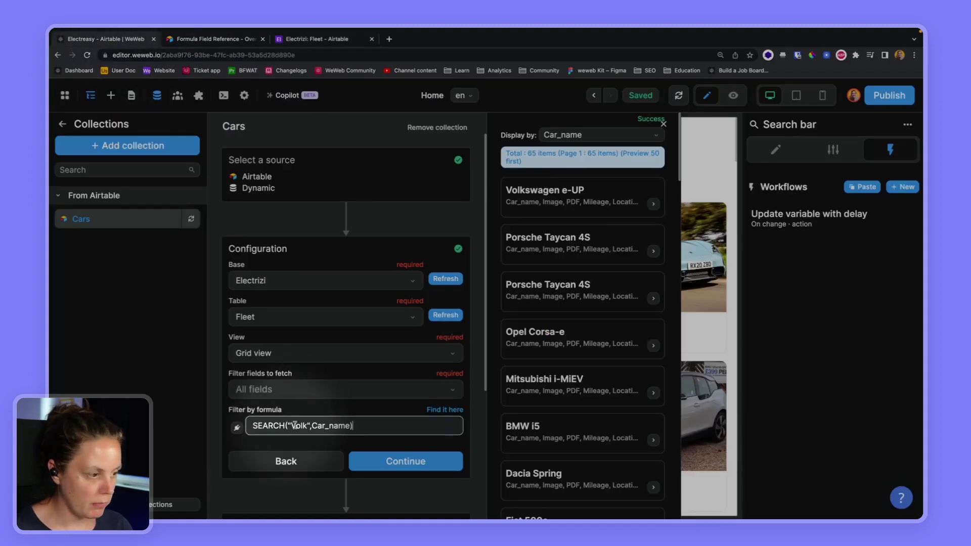
{"action": "left_click", "coordinate": [371, 457]}
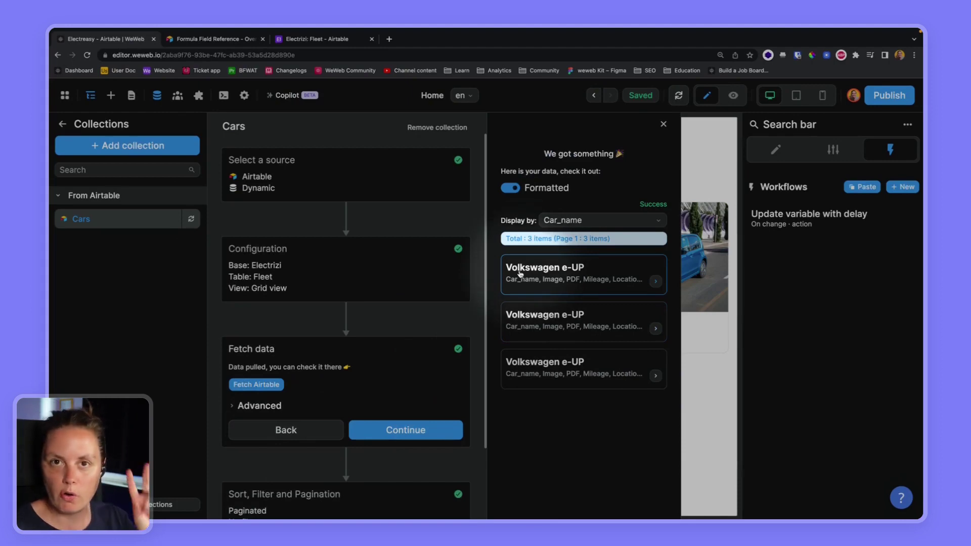
- Reopen the Cars configuration and select the whole filter formula
{"action": "left_click", "coordinate": [392, 282]}
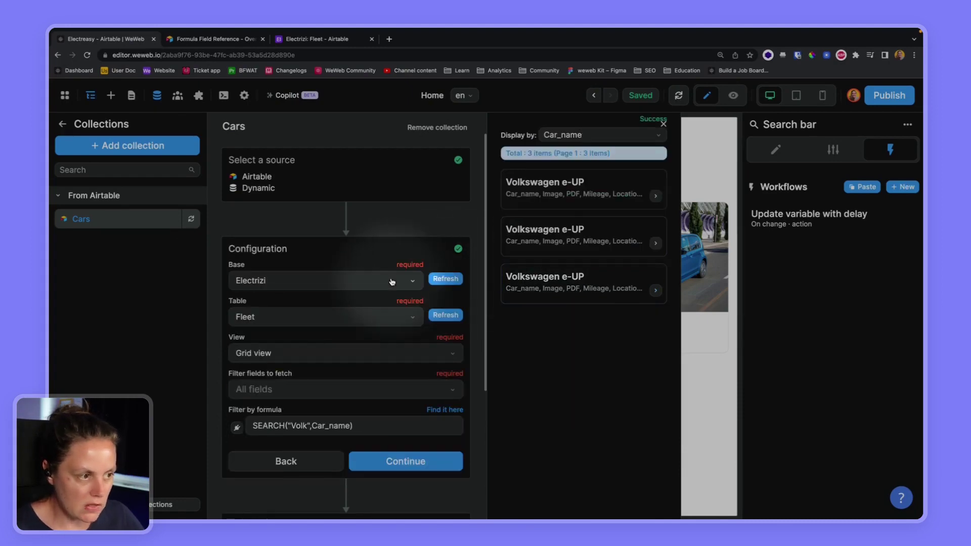
{"action": "left_click", "coordinate": [366, 426]}
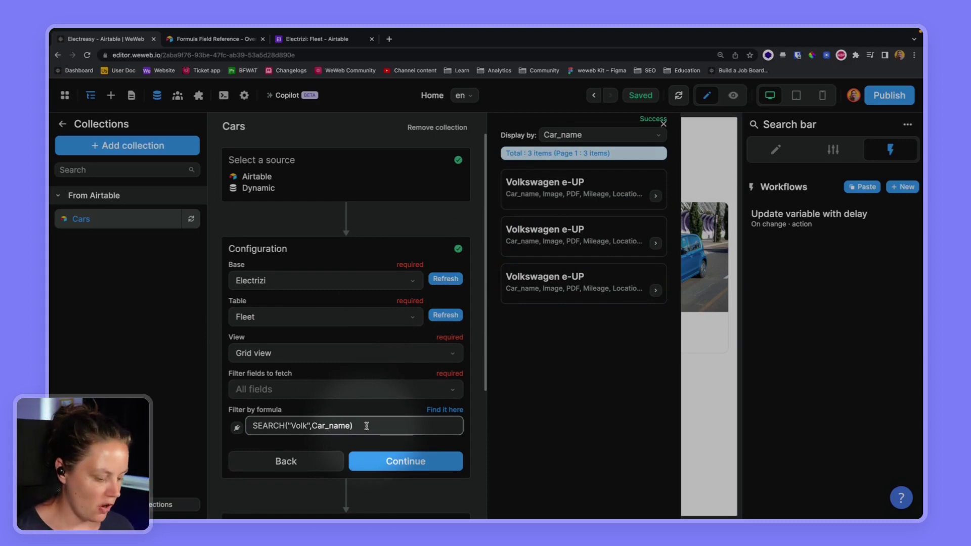
{"action": "triple_click", "coordinate": [367, 427]}
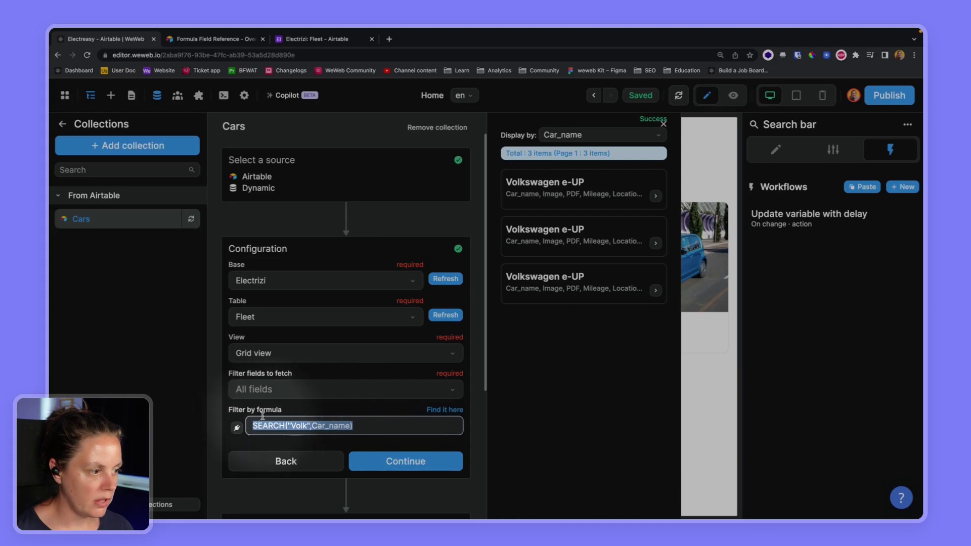
- Bind the filter as a formula, wrap it in single quotes as 'SEARCH("Volk",Car_name)', and fetch
{"action": "left_click", "coordinate": [237, 427]}
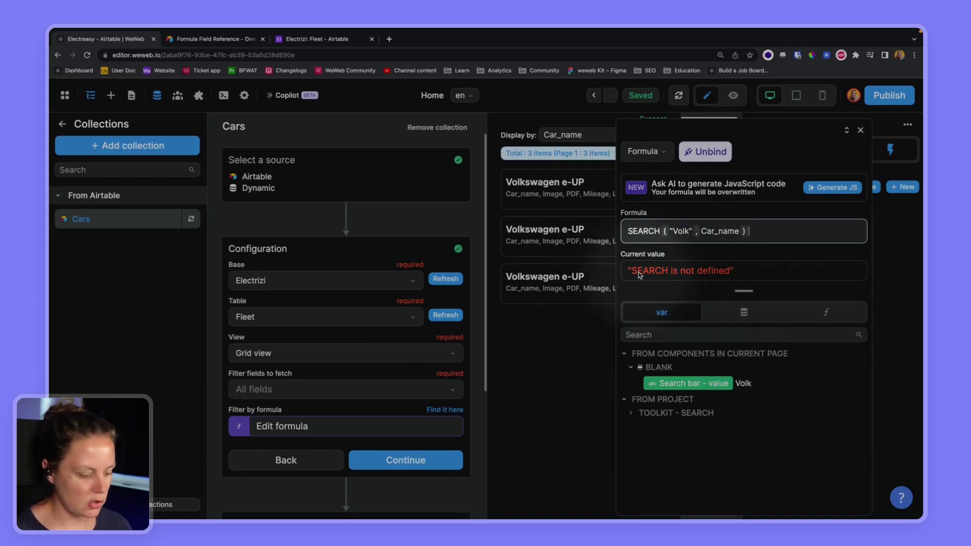
{"action": "left_click_drag", "start_coordinate": [628, 234], "coordinate": [752, 234]}
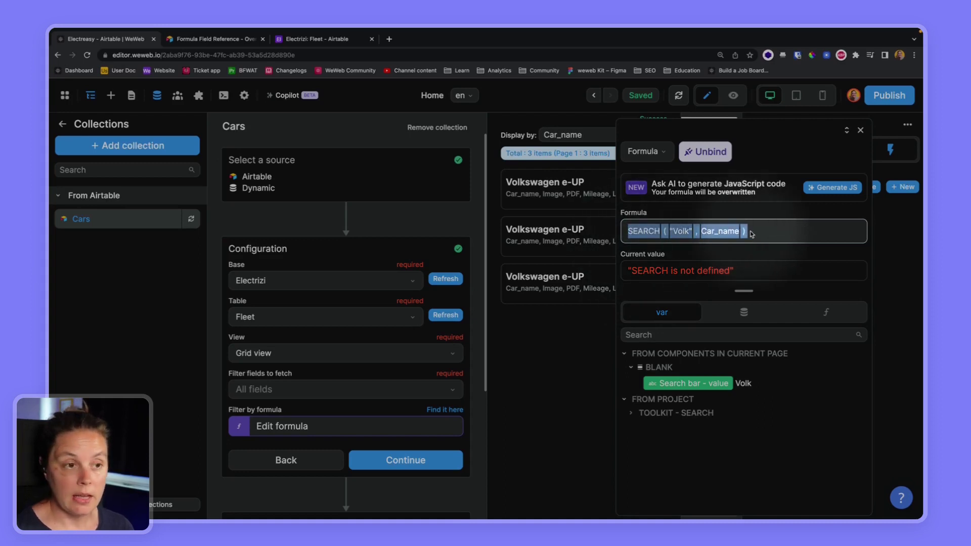
{"action": "left_click", "coordinate": [676, 233]}
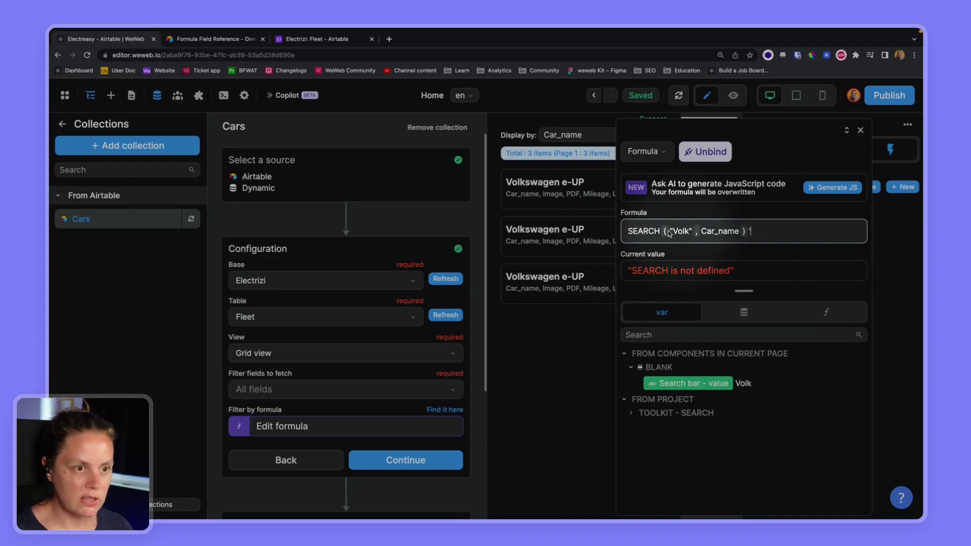
{"action": "type", "text": "'"}
{"action": "left_click", "coordinate": [628, 231]}
{"action": "type", "text": "'"}
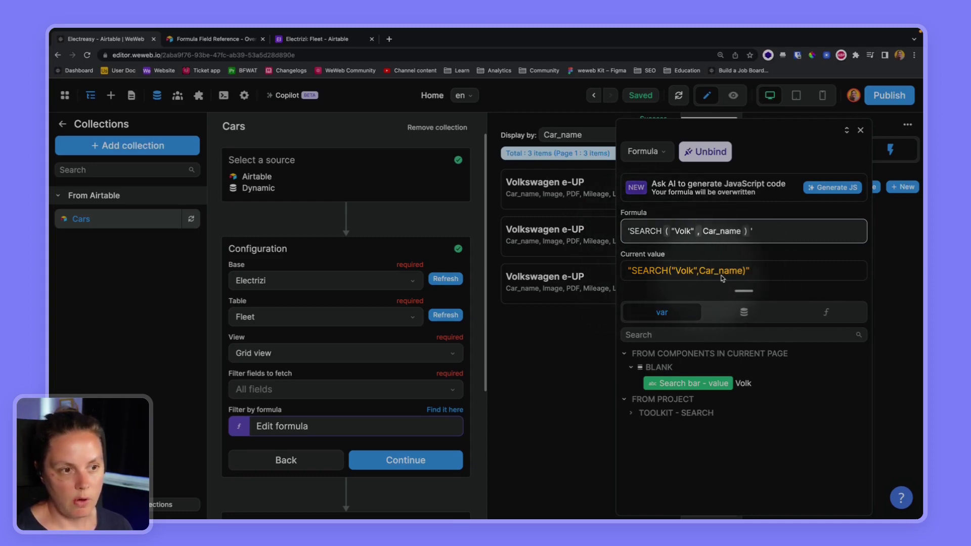
{"action": "left_click", "coordinate": [441, 452]}
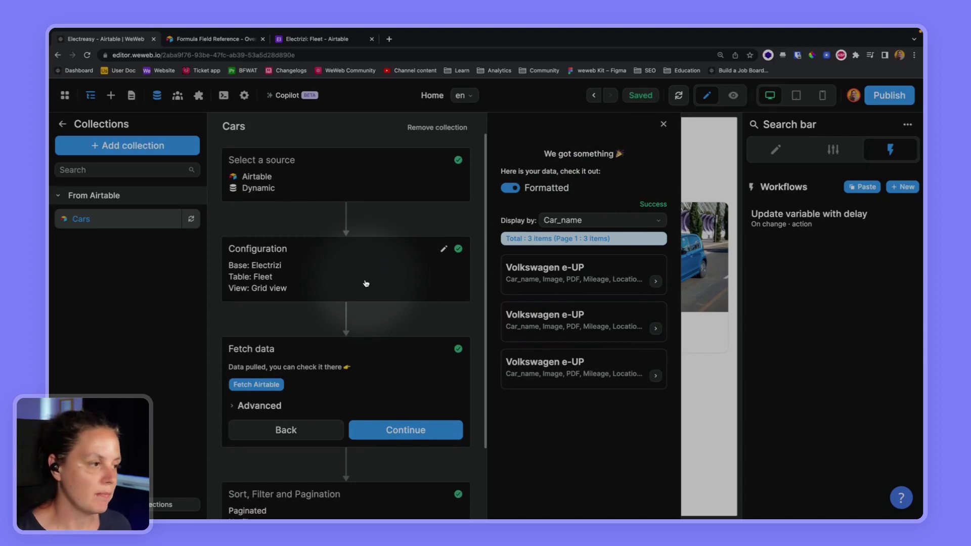
{"action": "left_click", "coordinate": [366, 284]}
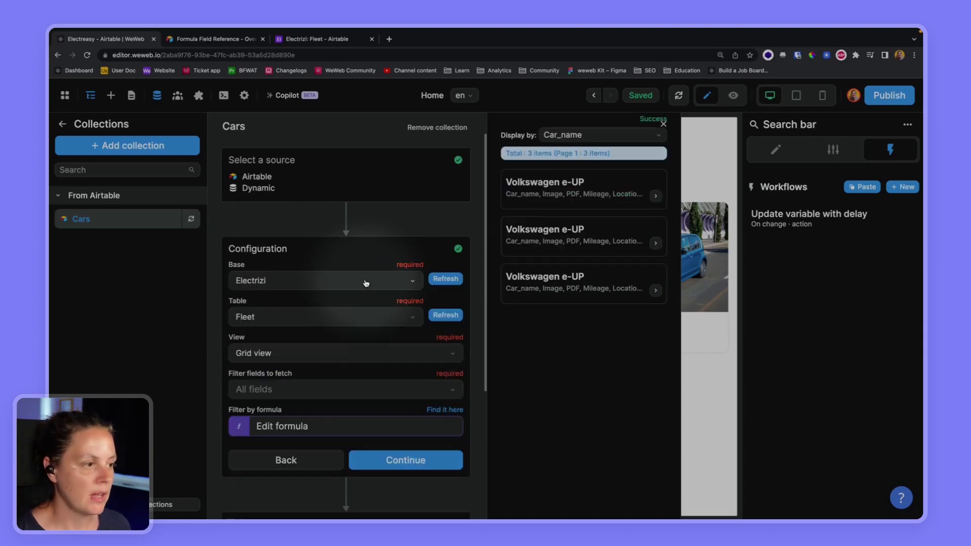
- Replace the hard-coded "Volk" with the Search bar value, joined using quotes and + operators
{"action": "left_click", "coordinate": [303, 434]}
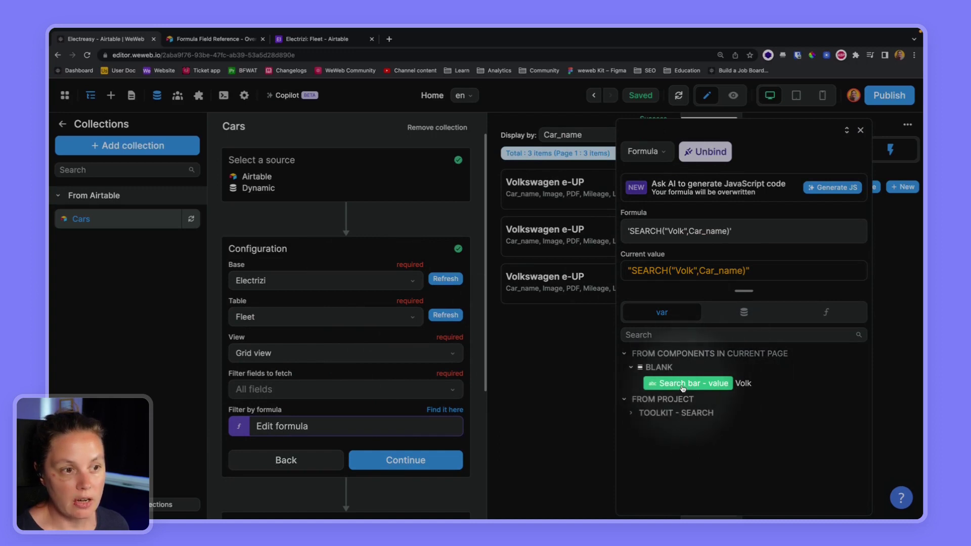
{"action": "left_click_drag", "start_coordinate": [687, 232], "coordinate": [666, 233]}
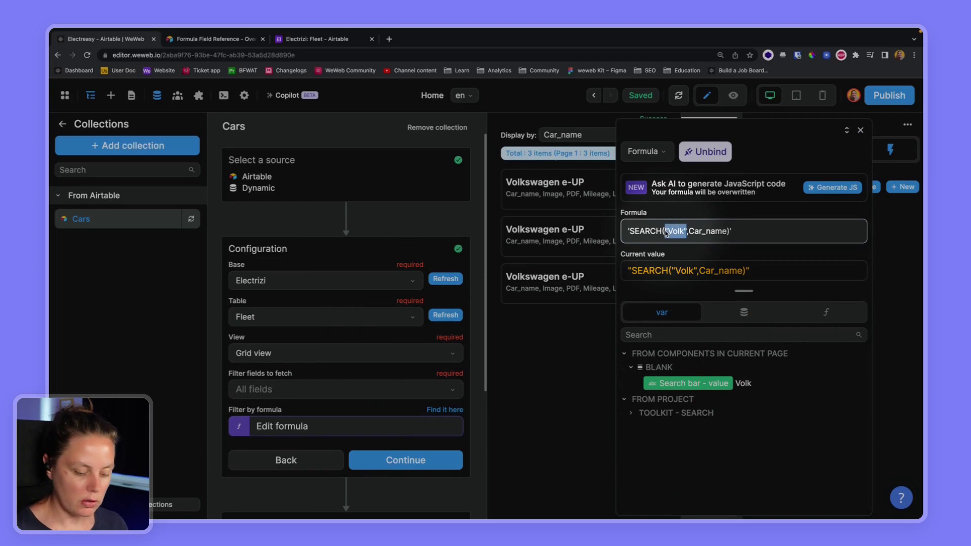
{"action": "key", "text": "BackSpace"}
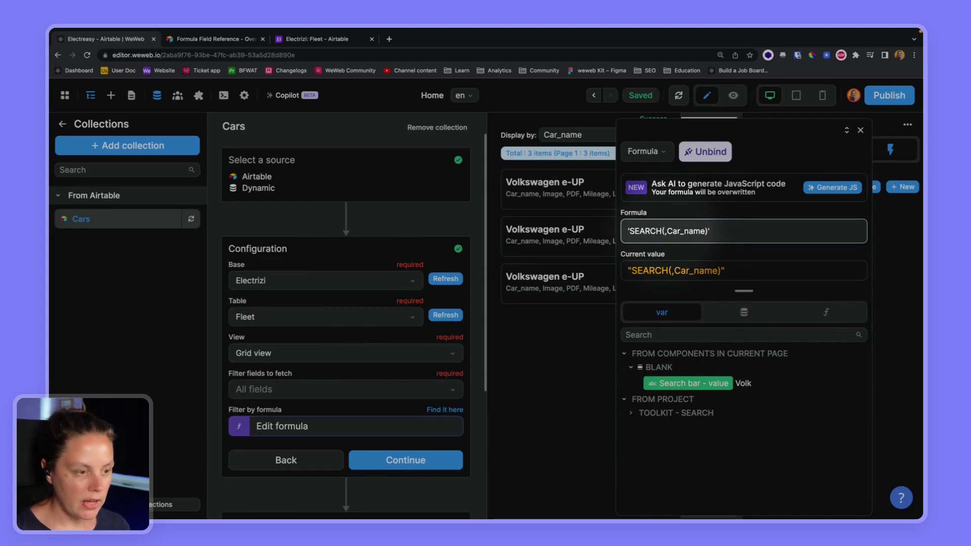
{"action": "type", "text": "\" "}
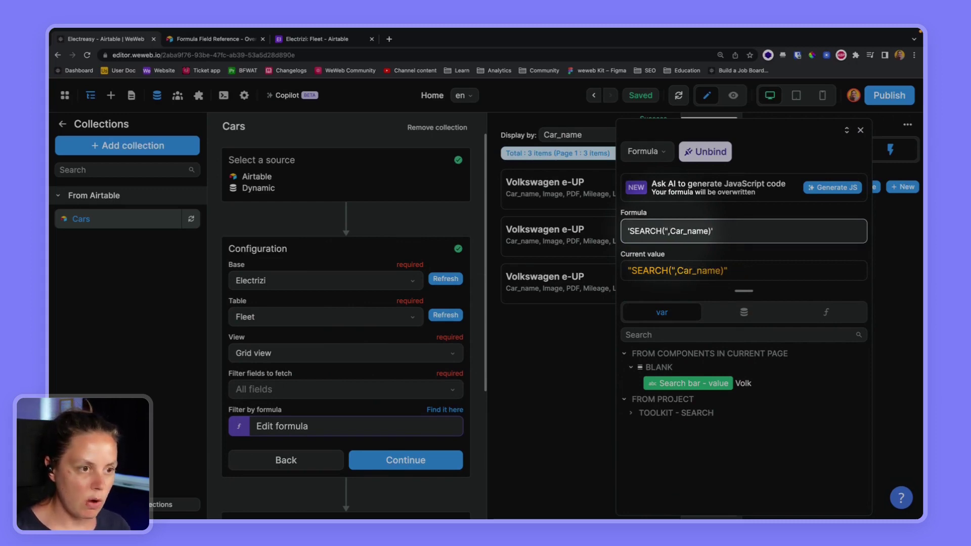
{"action": "type", "text": "' ' "}
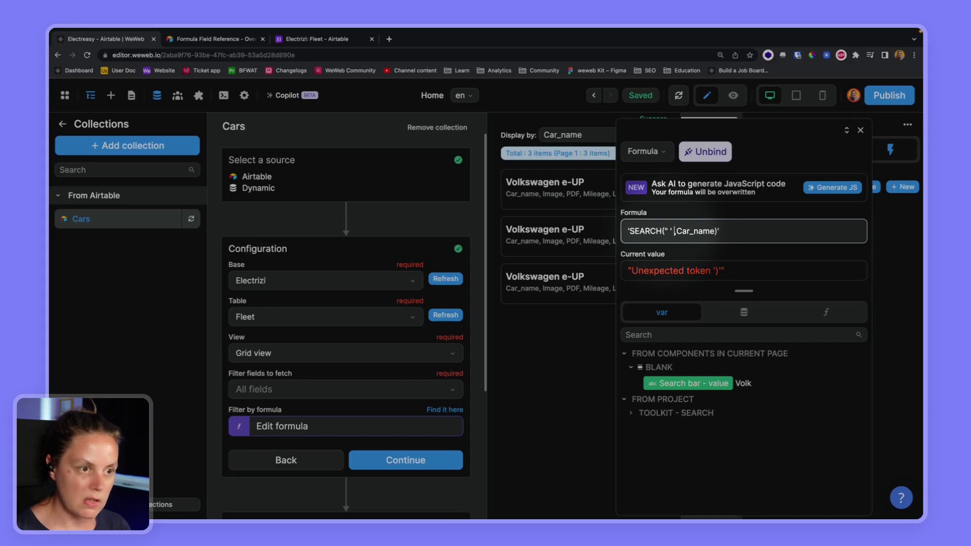
{"action": "type", "text": "\""}
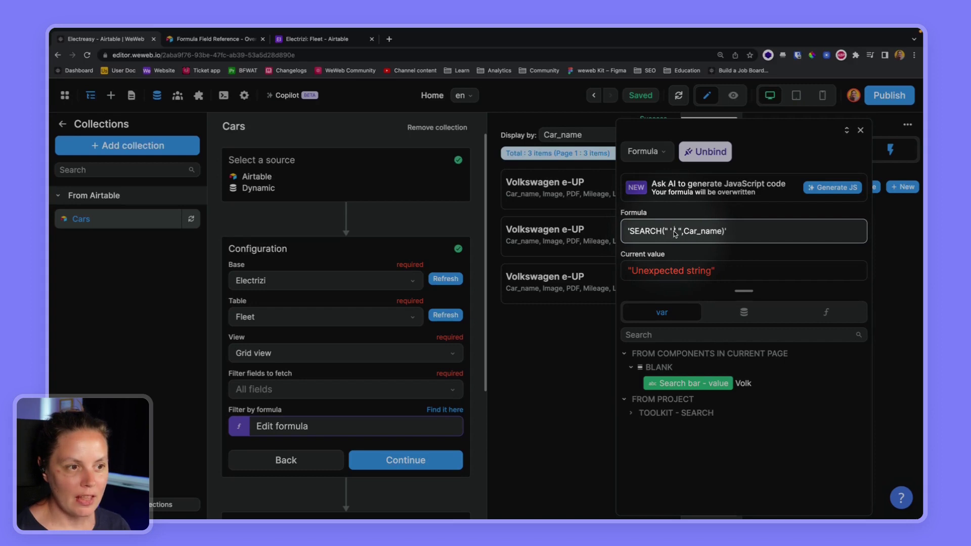
{"action": "type", "text": "++"}
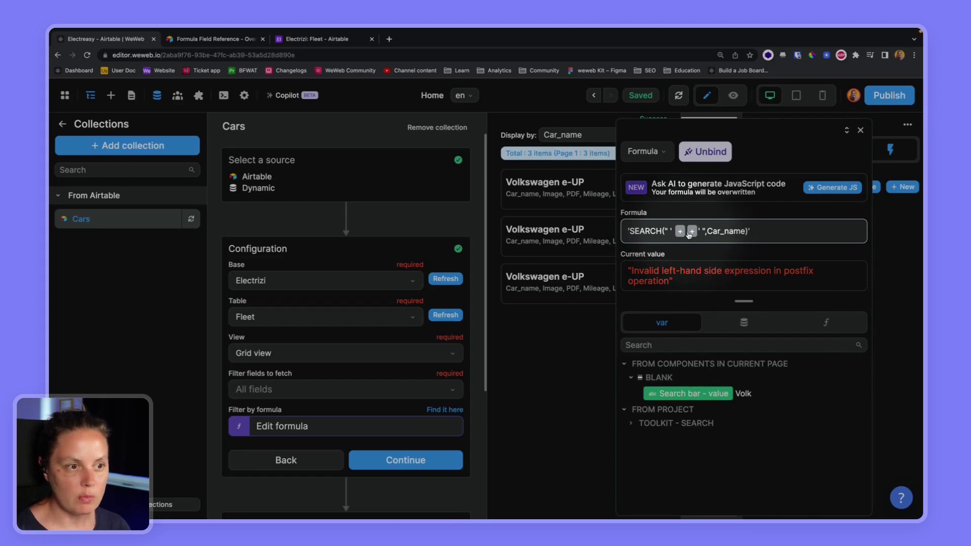
{"action": "left_click", "coordinate": [682, 393]}
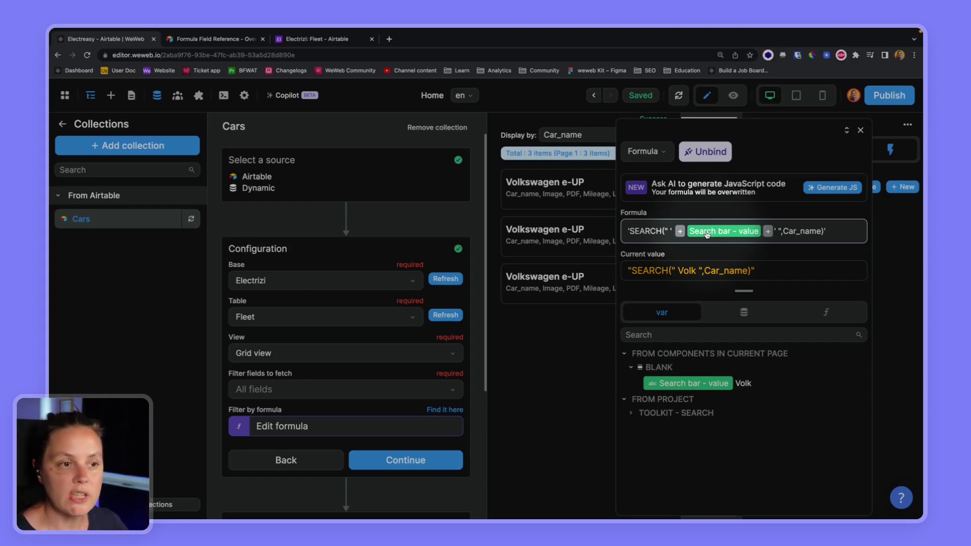
{"action": "left_click", "coordinate": [217, 39]}
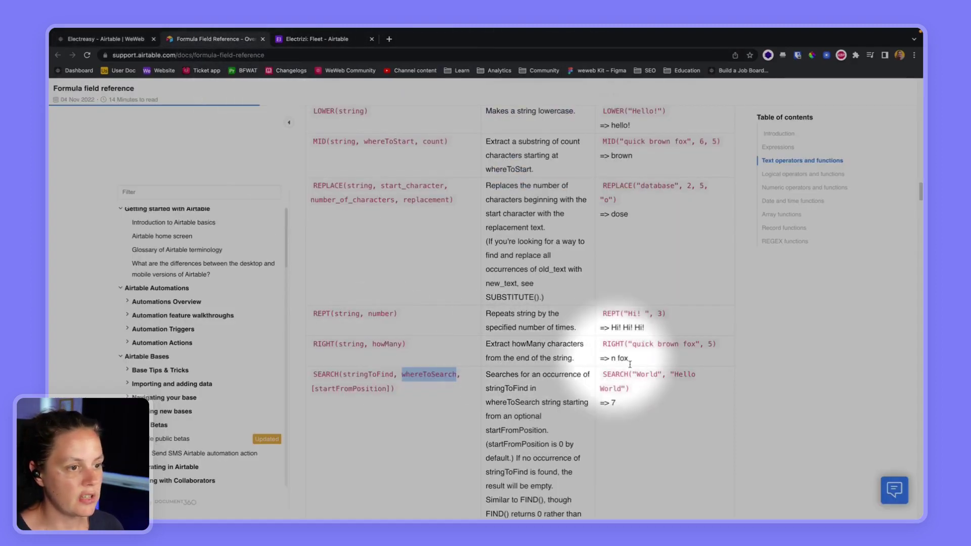
- Compare the SEARCH docs example with the Volkswagen e-UP car names in the Fleet table
{"action": "left_click_drag", "start_coordinate": [637, 374], "coordinate": [659, 375]}
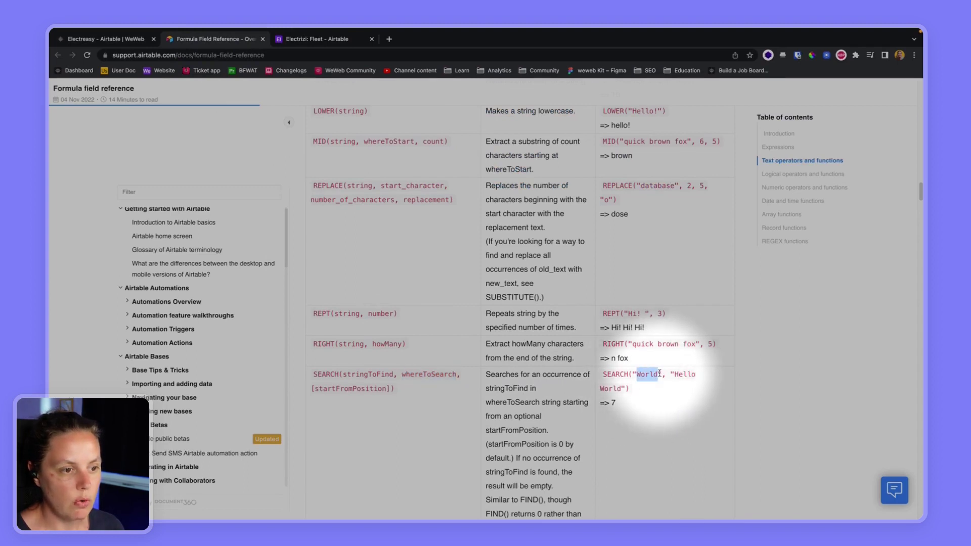
{"action": "left_click", "coordinate": [120, 40]}
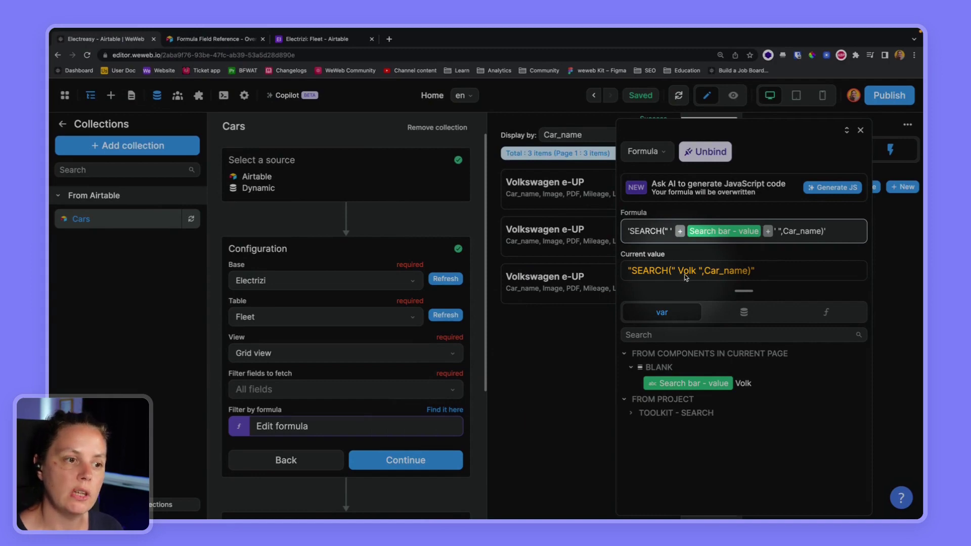
{"action": "left_click", "coordinate": [312, 39]}
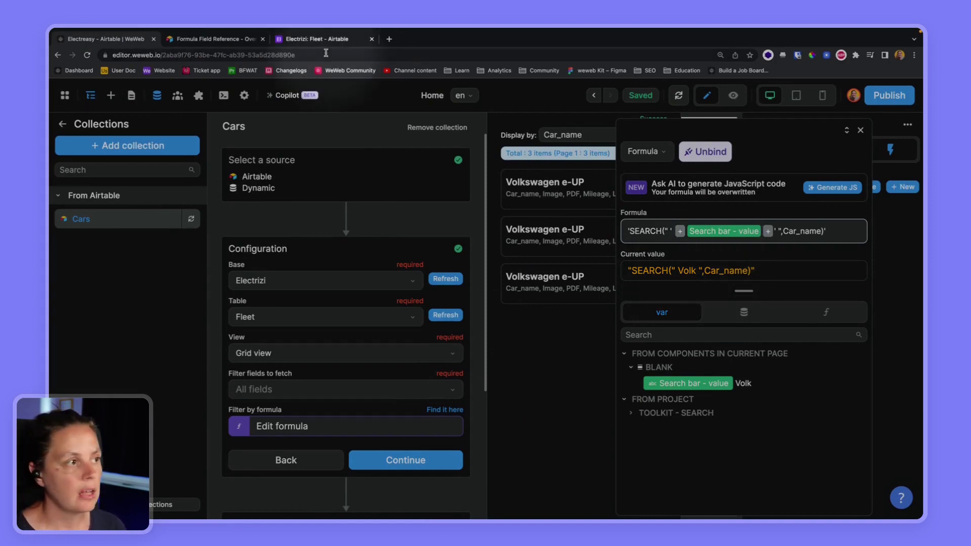
{"action": "left_click", "coordinate": [248, 188]}
{"action": "left_click", "coordinate": [254, 187]}
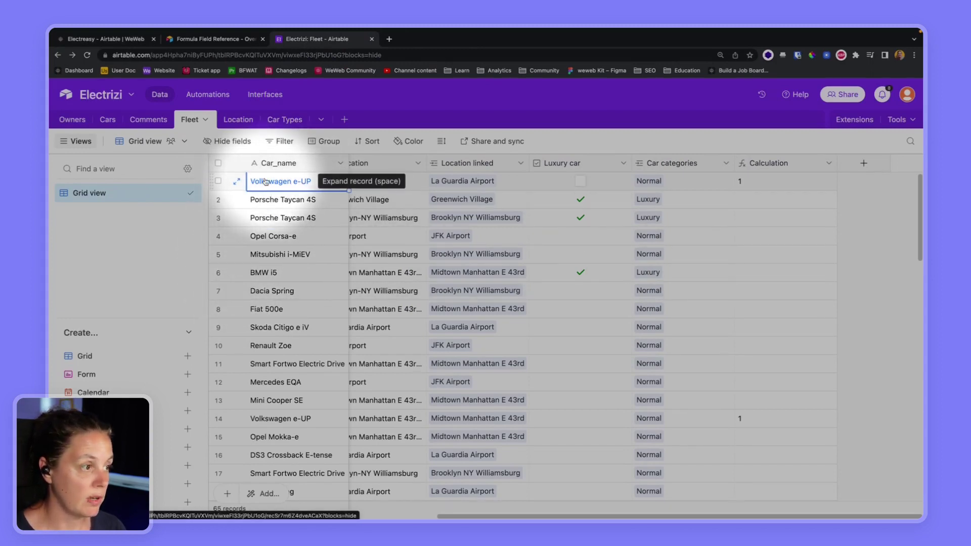
{"action": "left_click", "coordinate": [117, 39]}
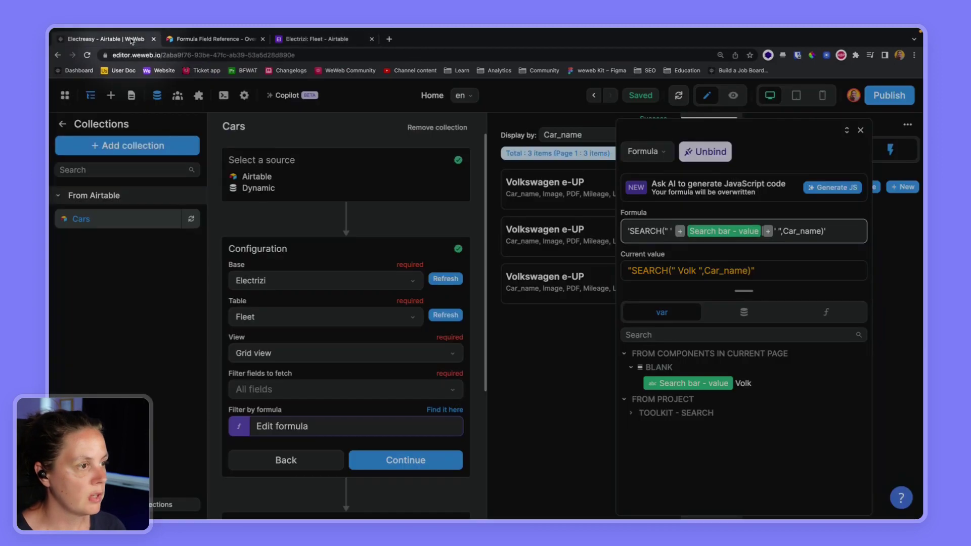
- Delete the extra spaces around the search bar value inside the formula's quotes
{"action": "left_click", "coordinate": [670, 232]}
{"action": "key", "text": "BackSpace"}
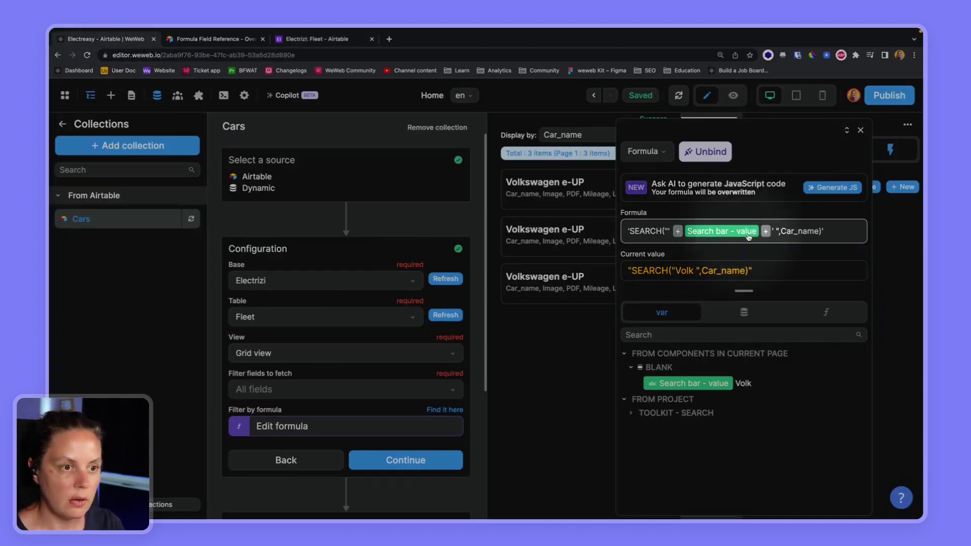
{"action": "left_click", "coordinate": [777, 231]}
{"action": "key", "text": "BackSpace"}
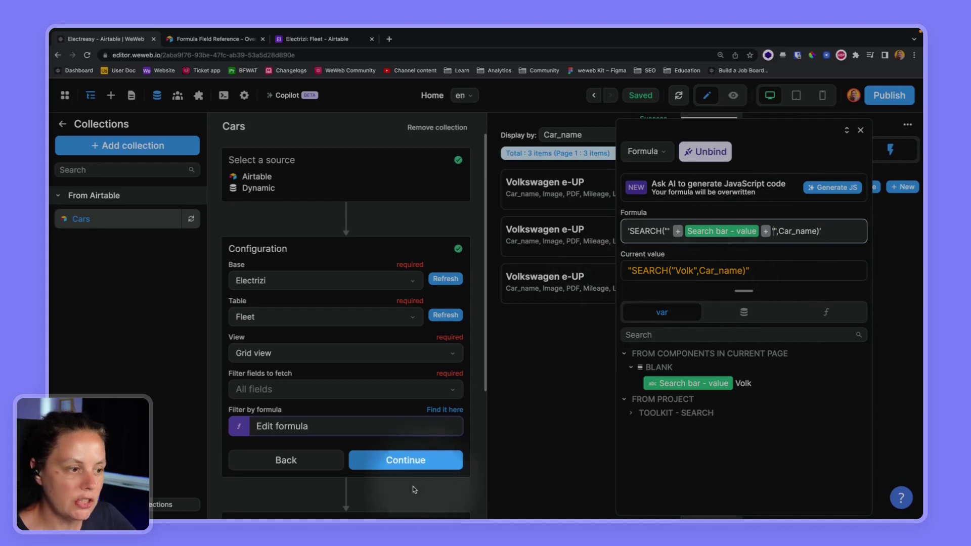
- Refetch the Cars data with the corrected formula and finish the collection setup
{"action": "left_click", "coordinate": [409, 461]}
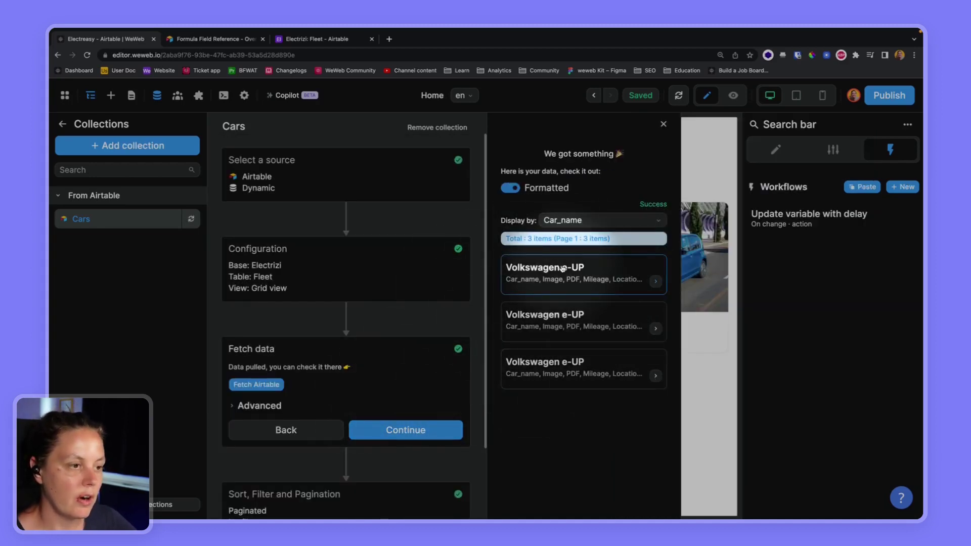
{"action": "left_click", "coordinate": [400, 430]}
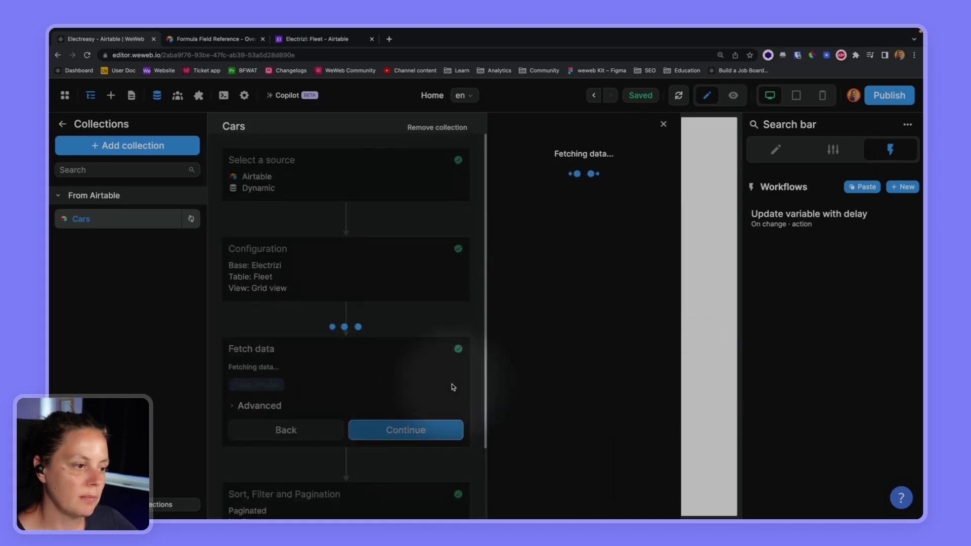
{"action": "left_click", "coordinate": [713, 152]}
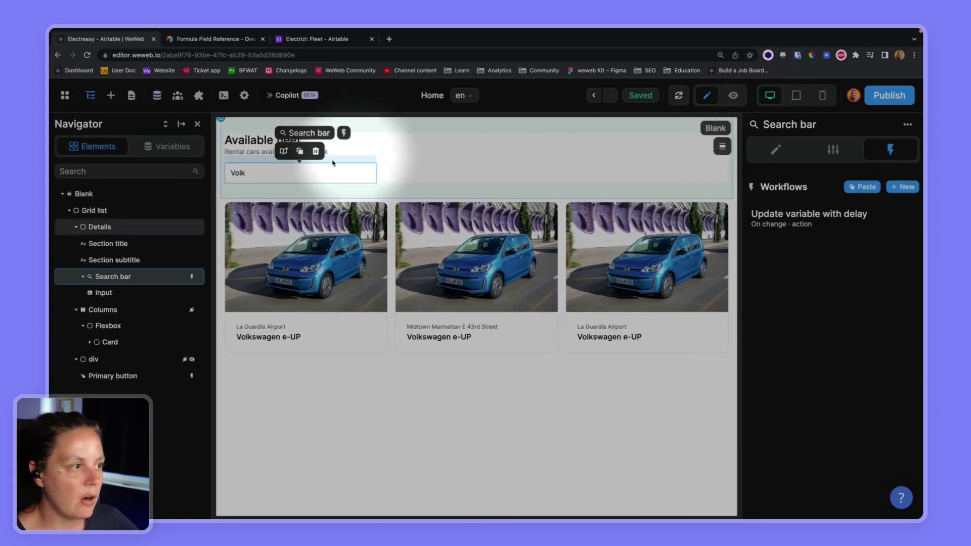
- Check the Fetch collection action in the Search bar's on-change workflow
{"action": "left_click", "coordinate": [274, 172]}
{"action": "left_click", "coordinate": [113, 276]}
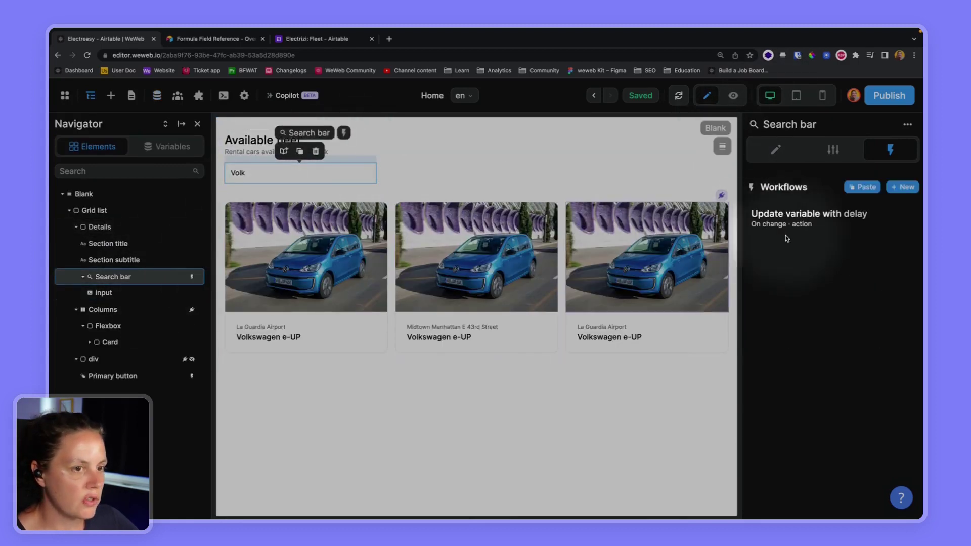
{"action": "left_click", "coordinate": [765, 223]}
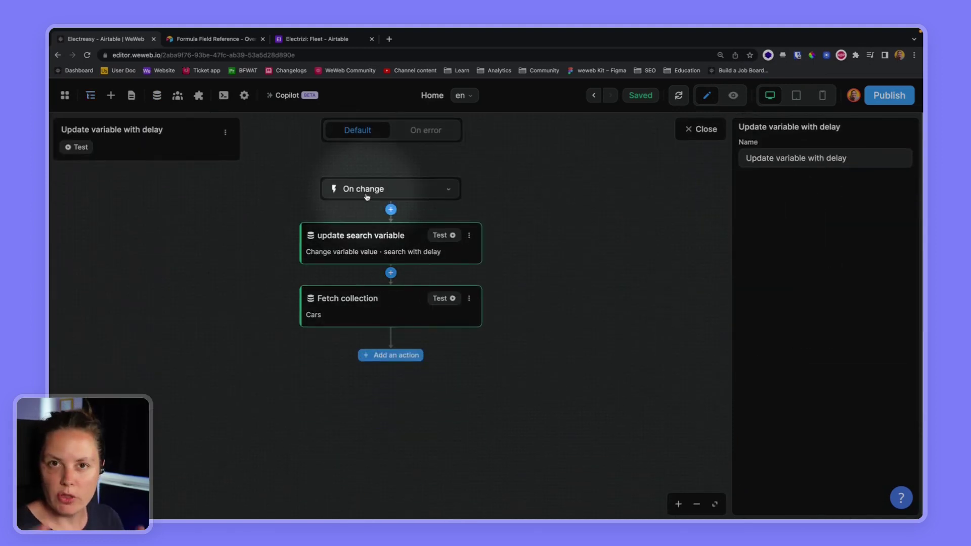
{"action": "left_click", "coordinate": [364, 309]}
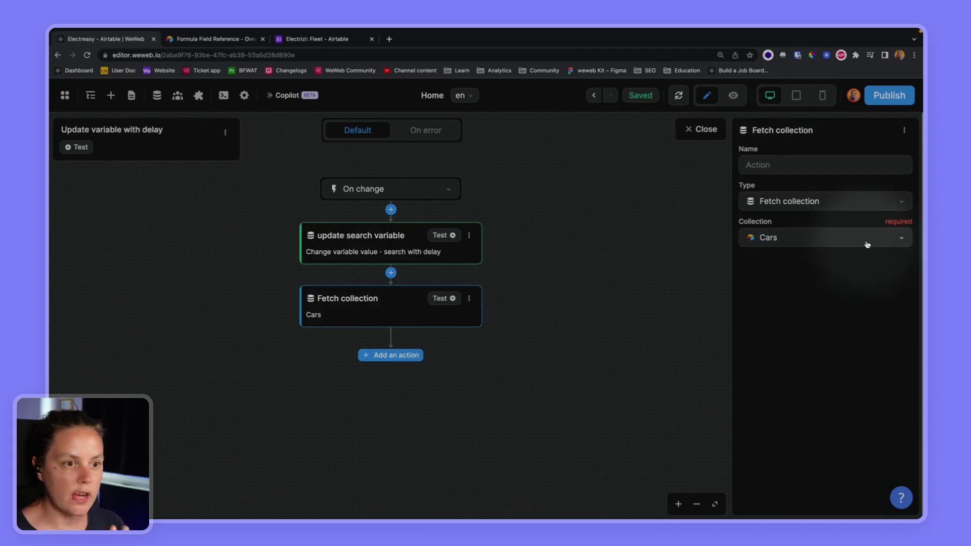
{"action": "left_click", "coordinate": [700, 128]}
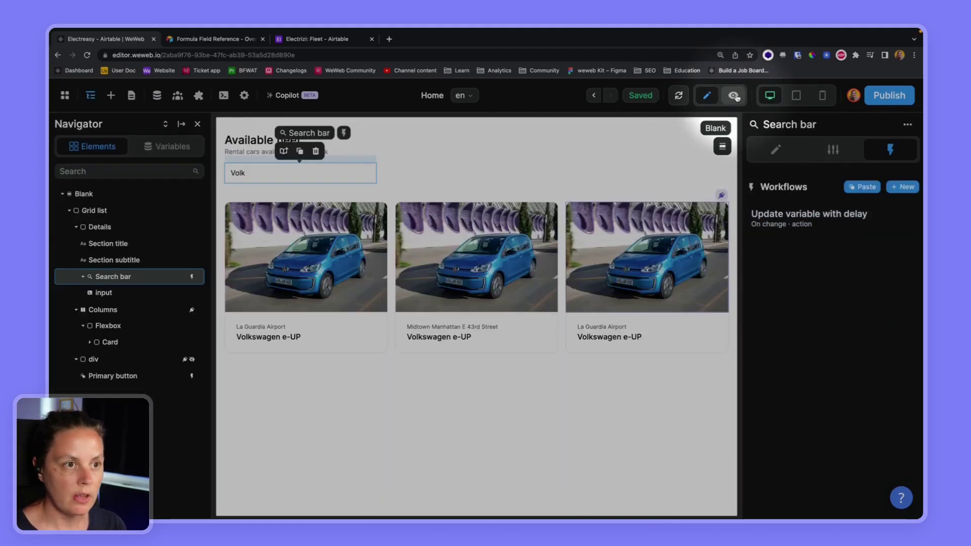
{"action": "left_click", "coordinate": [734, 95]}
- In preview, search 'Por' instead of 'Volk', then clear the search field
{"action": "left_click", "coordinate": [279, 188]}
{"action": "double_click", "coordinate": [279, 188]}
{"action": "type", "text": "Por"}
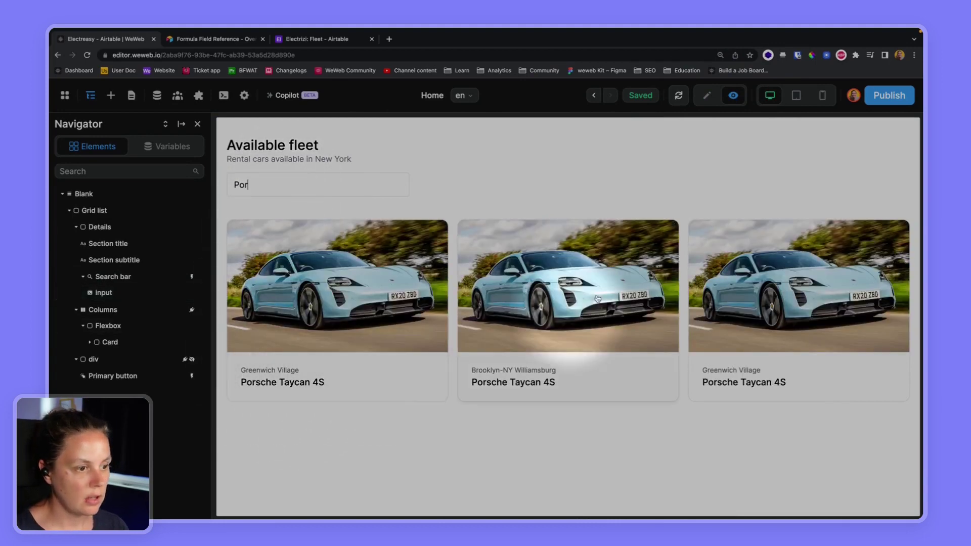
{"action": "left_click", "coordinate": [260, 184]}
{"action": "key", "text": "BackSpace"}
{"action": "key", "text": "BackSpace"}
{"action": "key", "text": "BackSpace"}
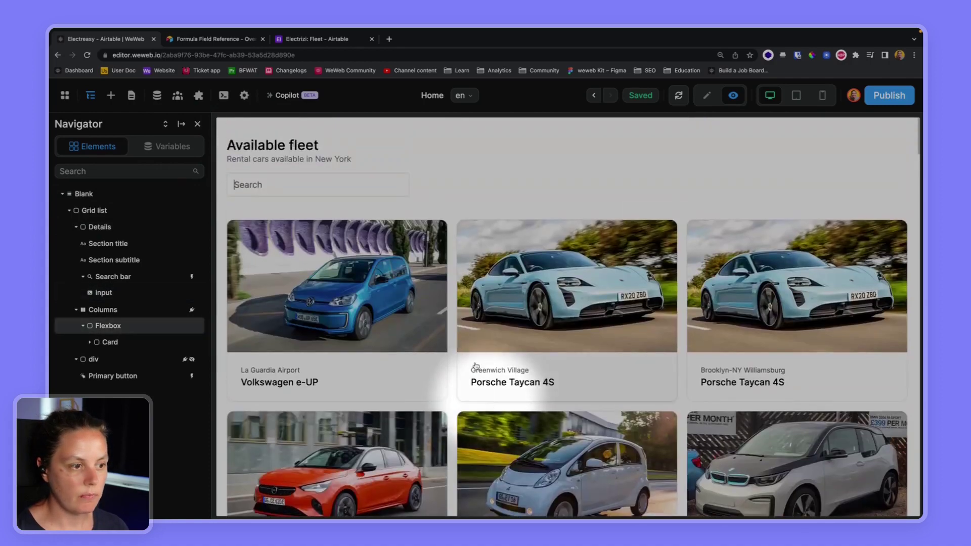
- Back in edit mode, select the Search bar and view its settings with the 500 ms delay
{"action": "left_click", "coordinate": [707, 95]}
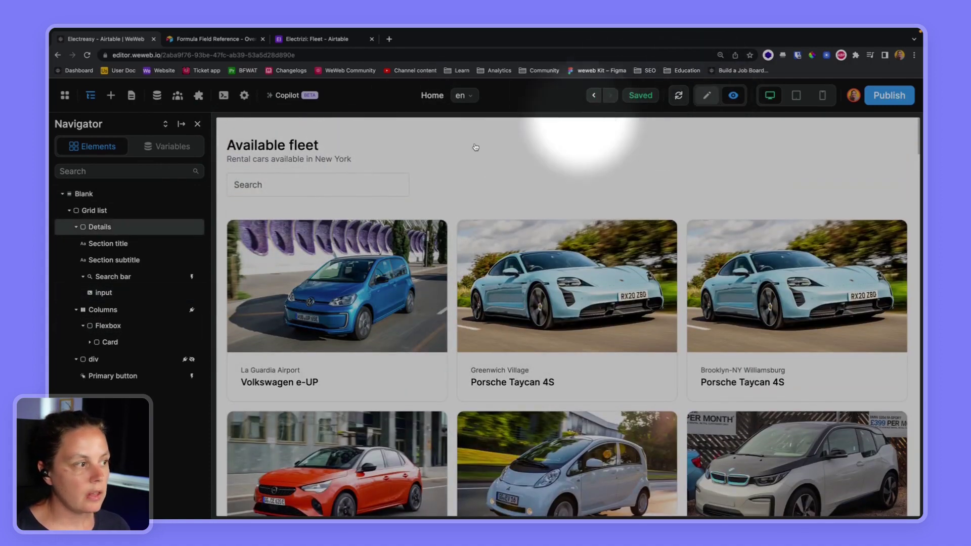
{"action": "left_click", "coordinate": [137, 279]}
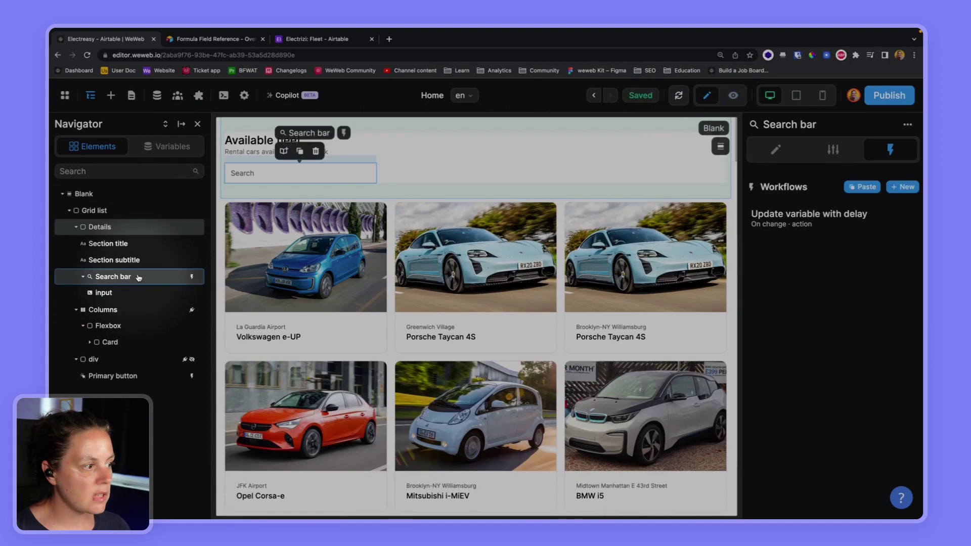
{"action": "left_click", "coordinate": [786, 150]}
{"action": "left_click", "coordinate": [833, 149]}
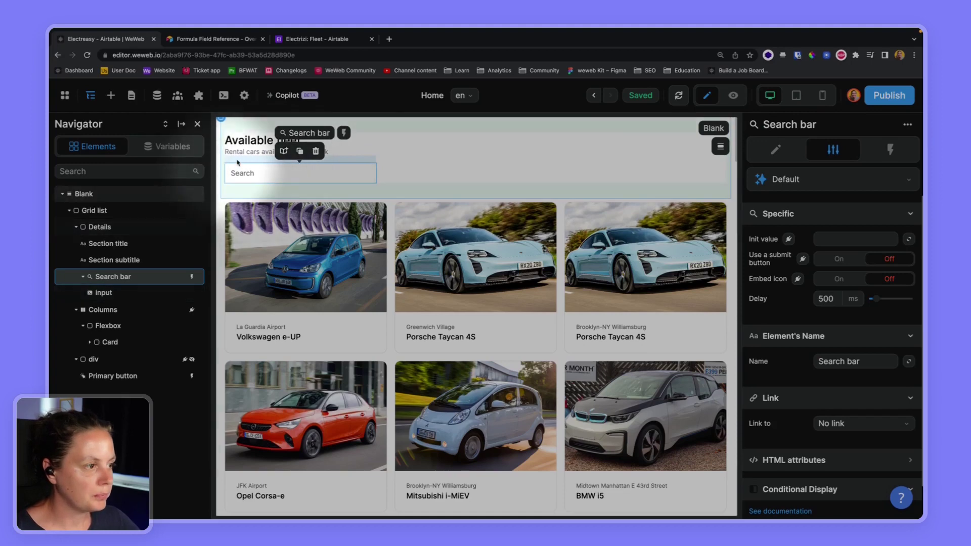
- Refetch the Cars collection from its configuration, then show the browser's DevTools Network requests
{"action": "left_click", "coordinate": [156, 95]}
{"action": "left_click", "coordinate": [339, 271]}
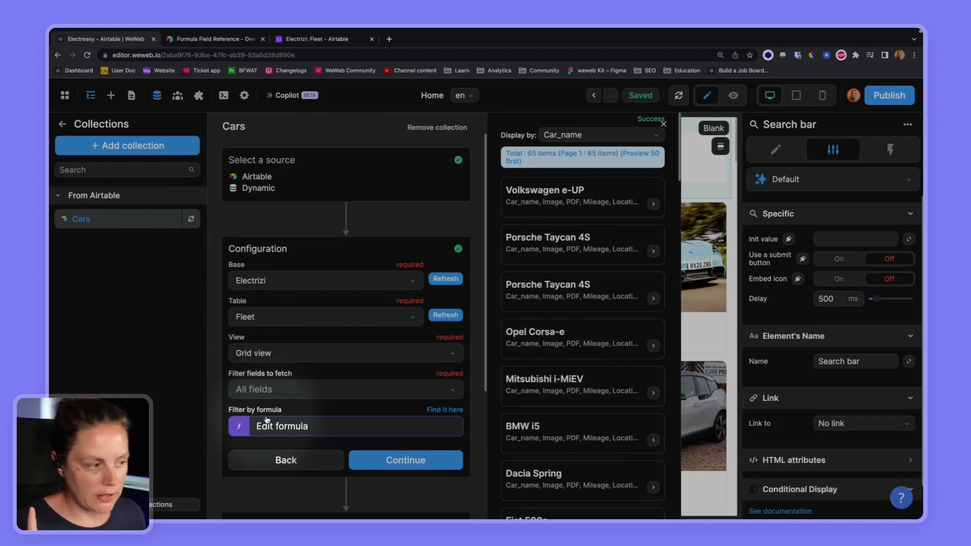
{"action": "left_click", "coordinate": [399, 464]}
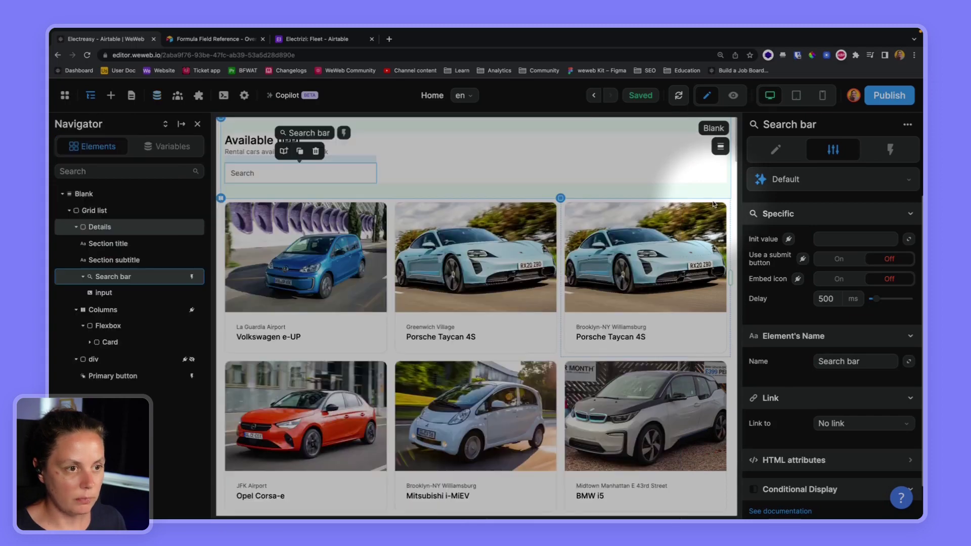
{"action": "key", "text": "super+alt+i"}
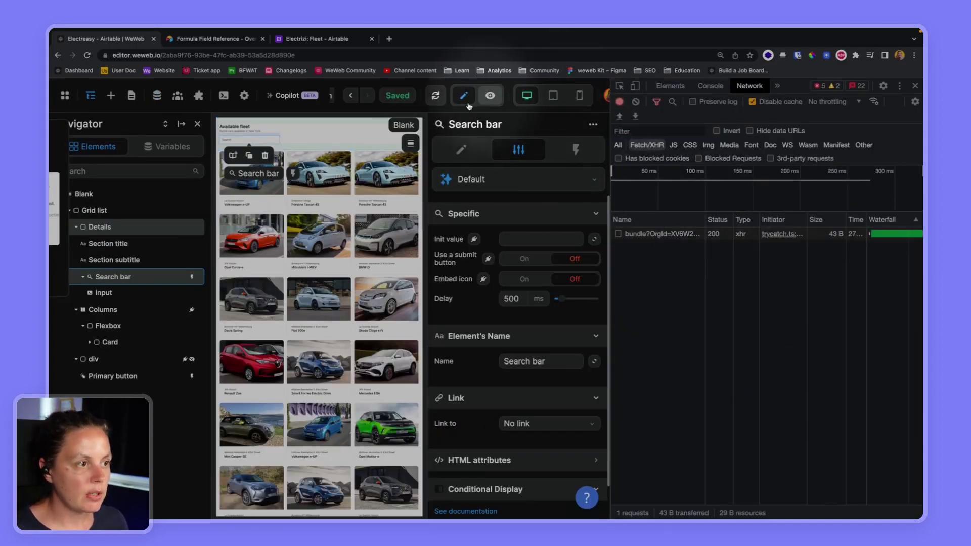
- Switch to preview and search for 'por' in the search bar
{"action": "key", "text": "super+p"}
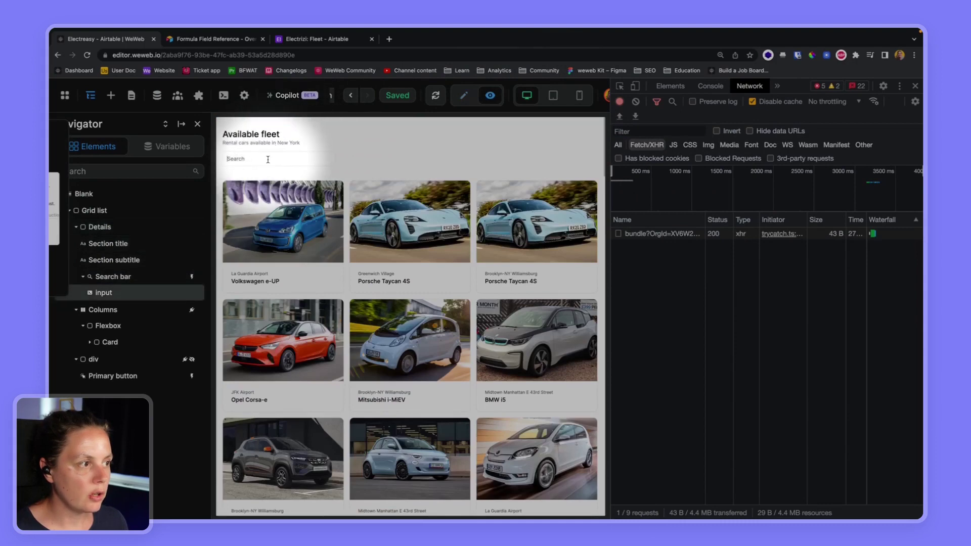
{"action": "left_click", "coordinate": [268, 159]}
{"action": "type", "text": "por"}
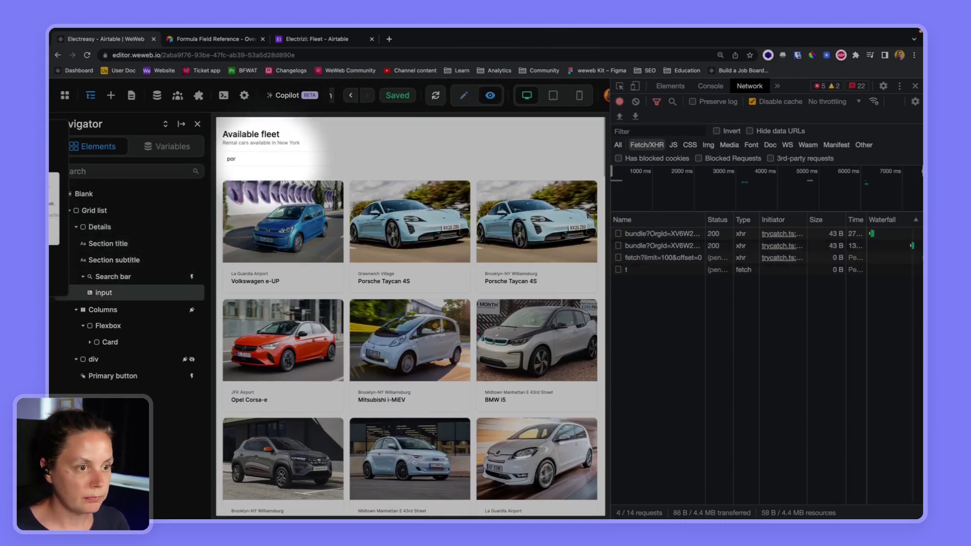
- Inspect the fetch?limit=100 request payload, expanding its variables to read the SEARCH formula
{"action": "left_click", "coordinate": [654, 271]}
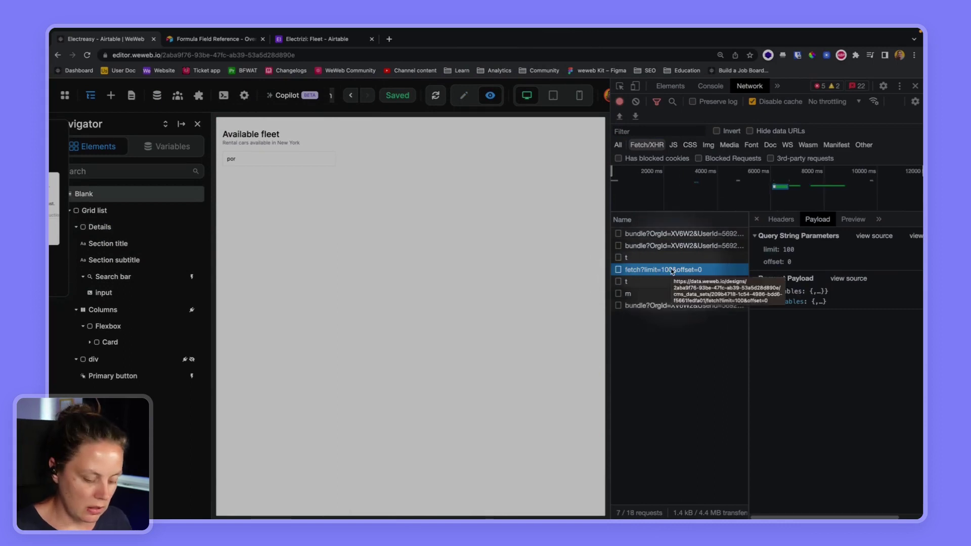
{"action": "key", "text": "super+equal"}
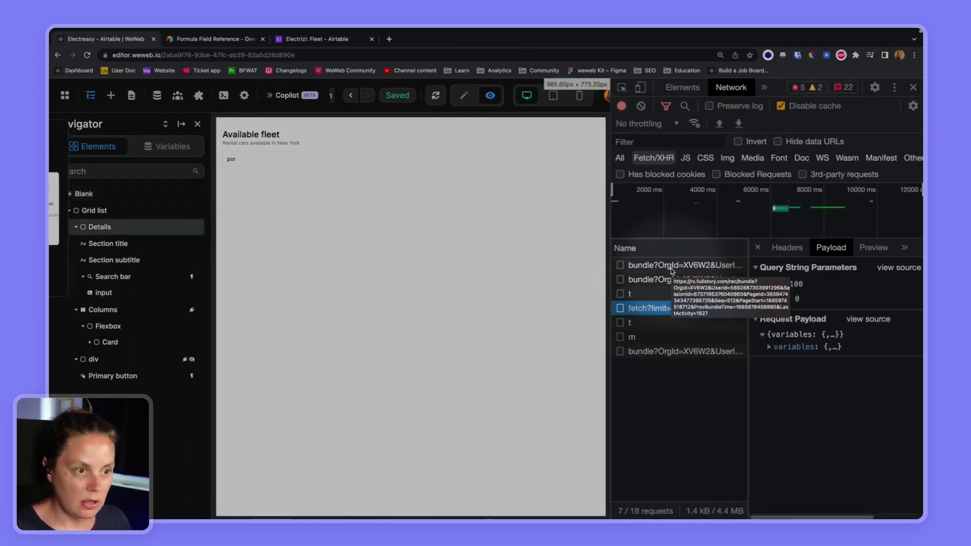
{"action": "left_click", "coordinate": [769, 348]}
{"action": "scroll", "coordinate": [789, 357], "scroll_direction": "right", "scroll_amount": 3}
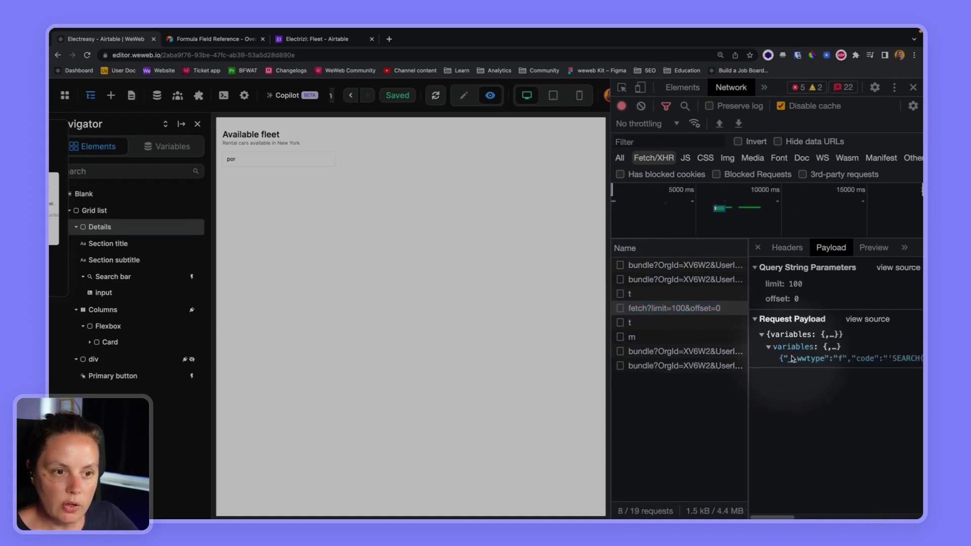
{"action": "scroll", "coordinate": [884, 358], "scroll_direction": "right", "scroll_amount": 10}
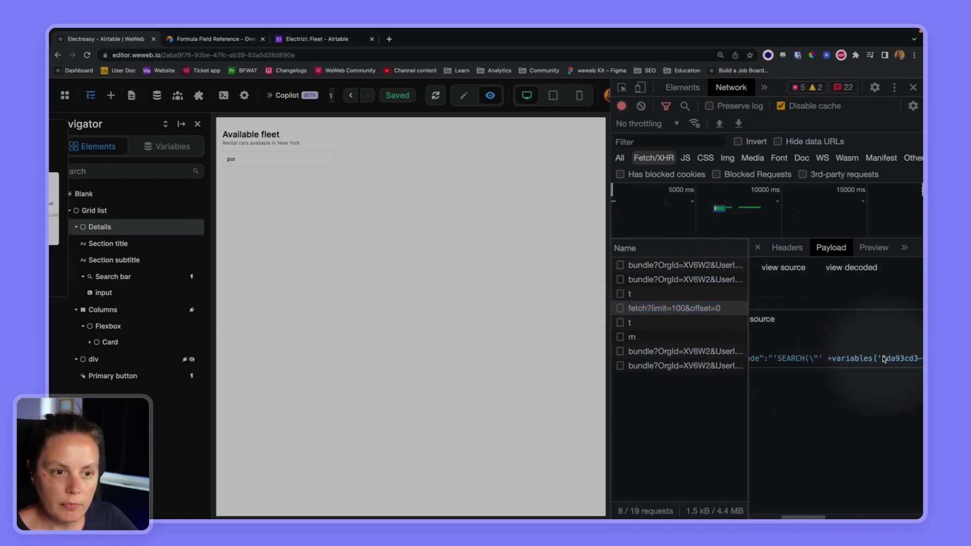
{"action": "scroll", "coordinate": [883, 358], "scroll_direction": "right", "scroll_amount": 5}
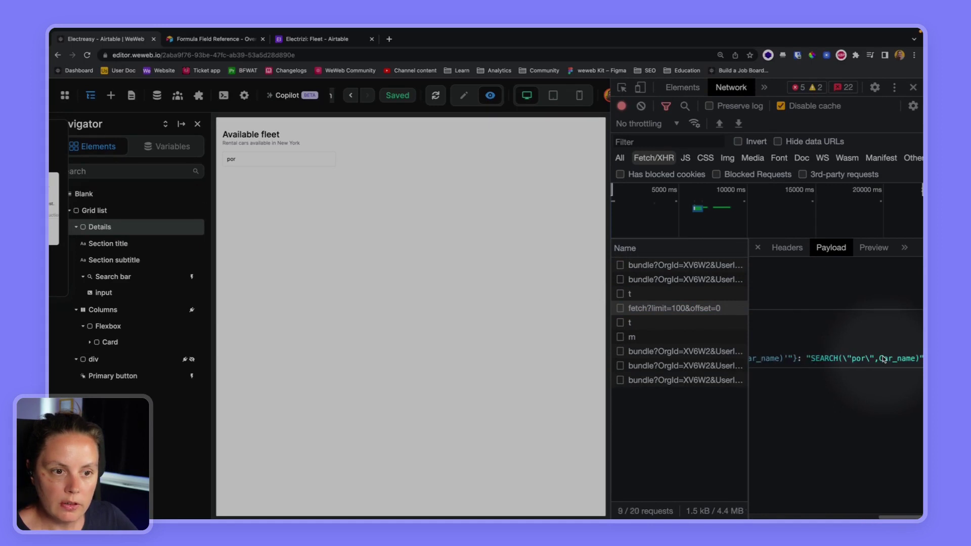
{"action": "scroll", "coordinate": [886, 366], "scroll_direction": "left", "scroll_amount": 15}
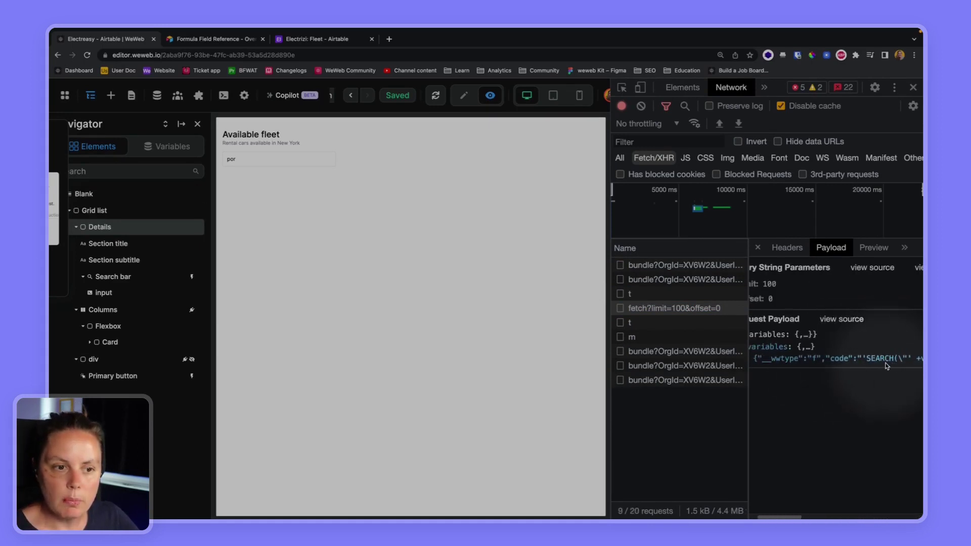
{"action": "scroll", "coordinate": [886, 365], "scroll_direction": "left", "scroll_amount": 3}
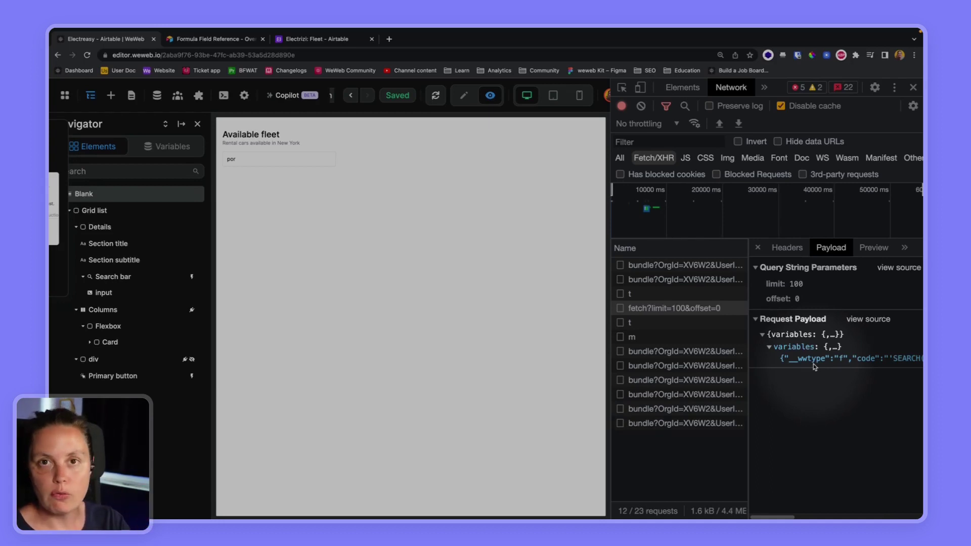
{"action": "scroll", "coordinate": [809, 363], "scroll_direction": "right", "scroll_amount": 5}
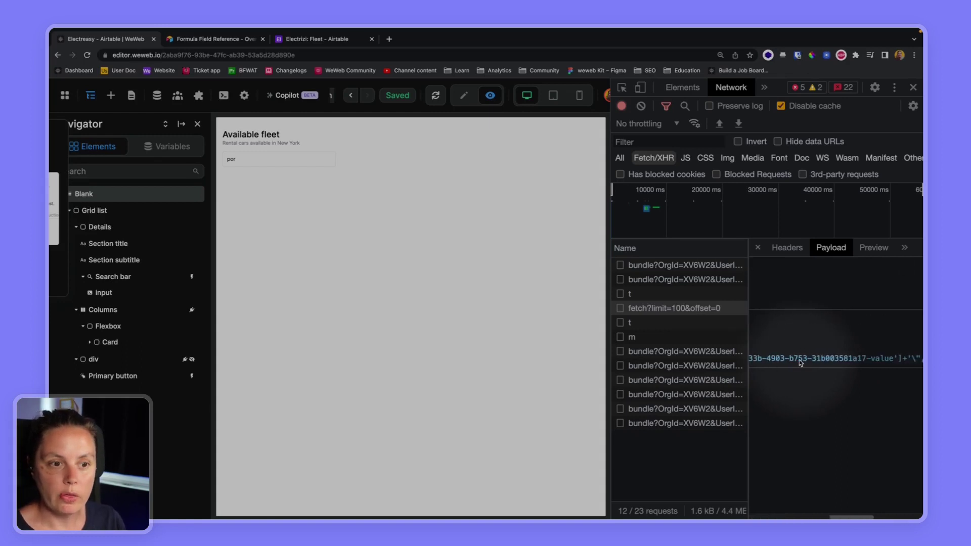
{"action": "scroll", "coordinate": [800, 361], "scroll_direction": "right", "scroll_amount": 2}
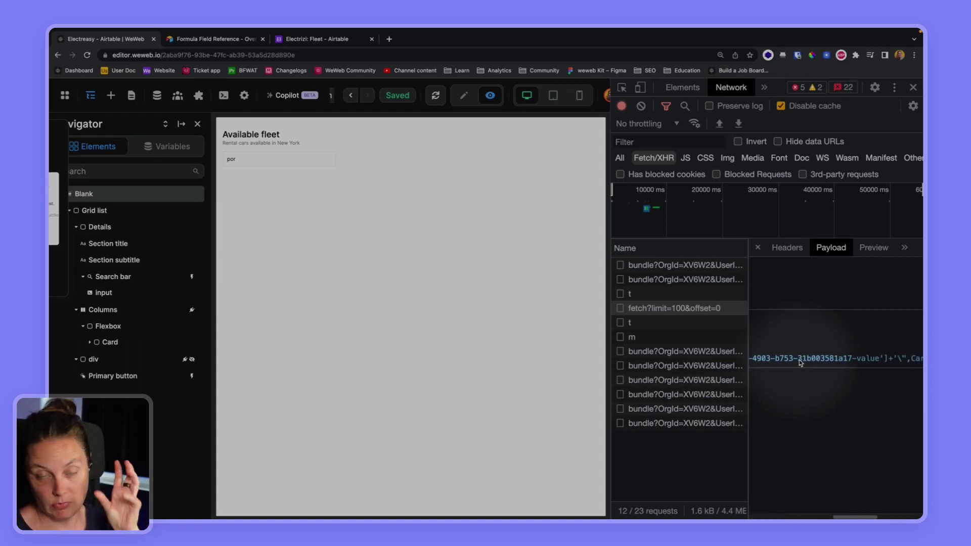
{"action": "scroll", "coordinate": [799, 360], "scroll_direction": "left", "scroll_amount": 10}
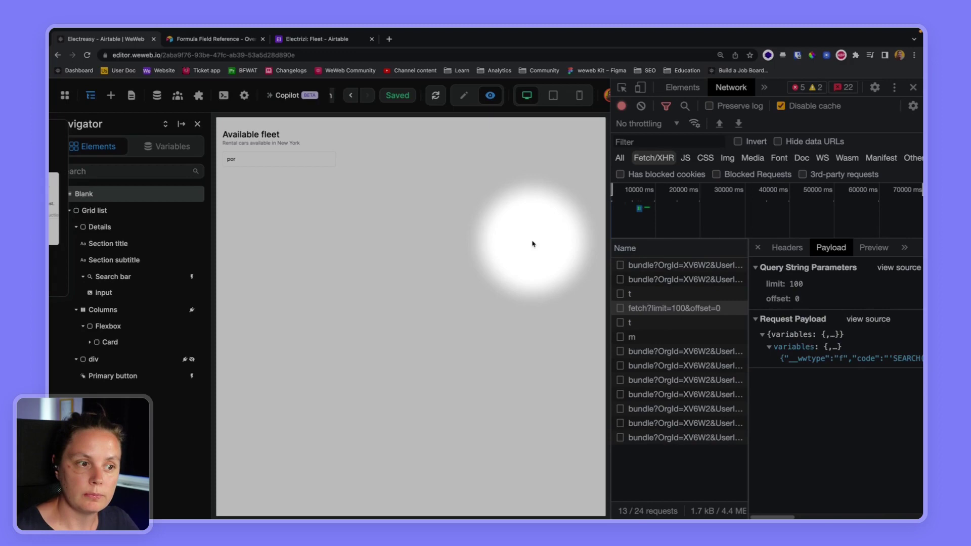
{"action": "left_click", "coordinate": [157, 95]}
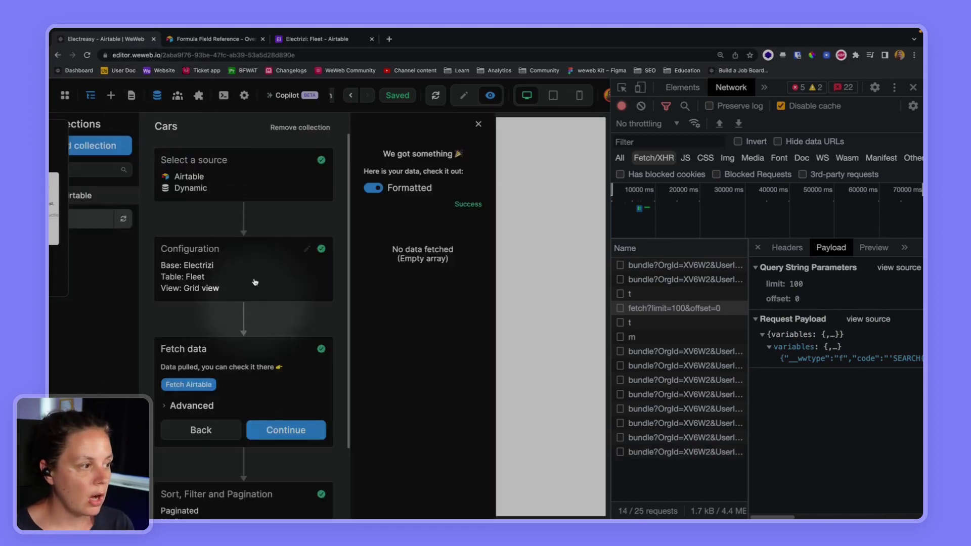
- Close DevTools and review the SEARCH filter formula in the expanded Cars configuration
{"action": "left_click", "coordinate": [254, 276]}
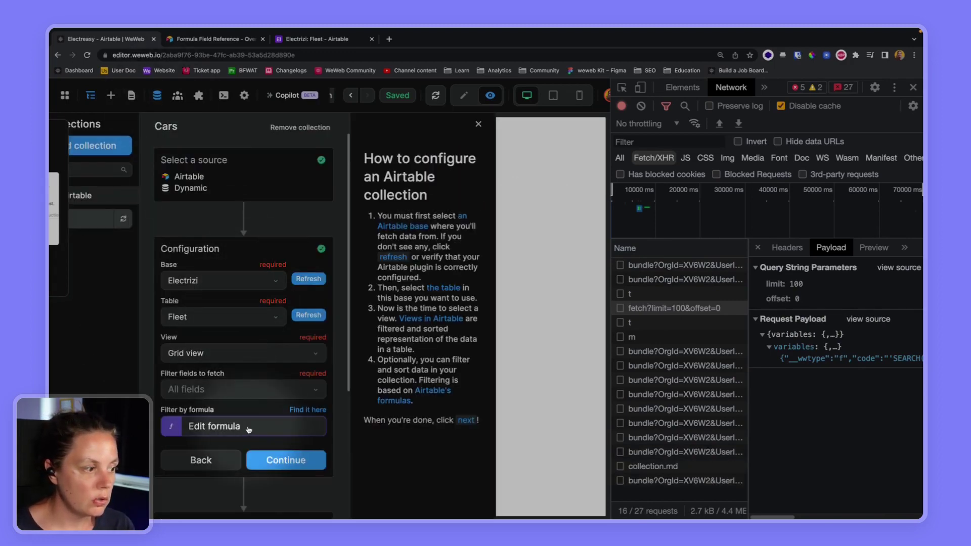
{"action": "left_click", "coordinate": [913, 87]}
{"action": "left_click", "coordinate": [283, 426]}
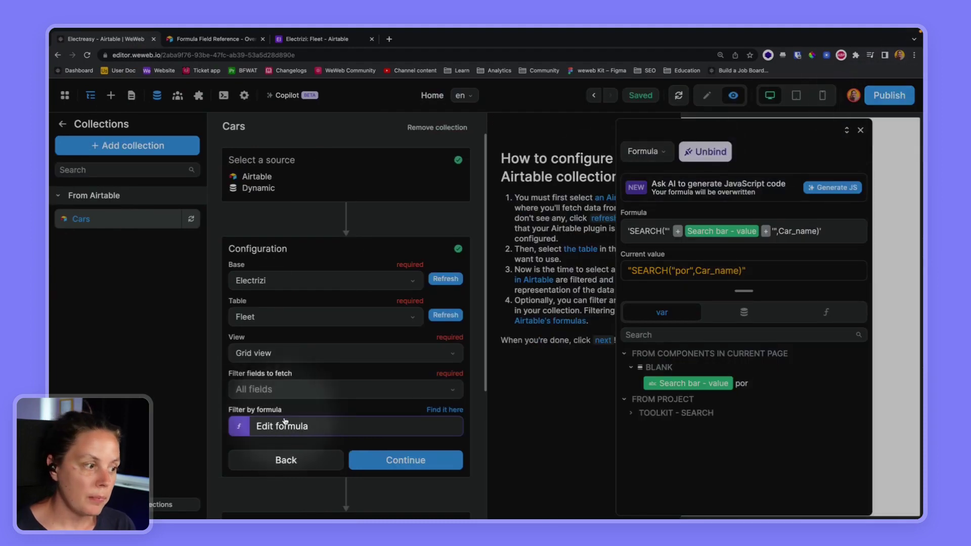
{"action": "left_click", "coordinate": [298, 430]}
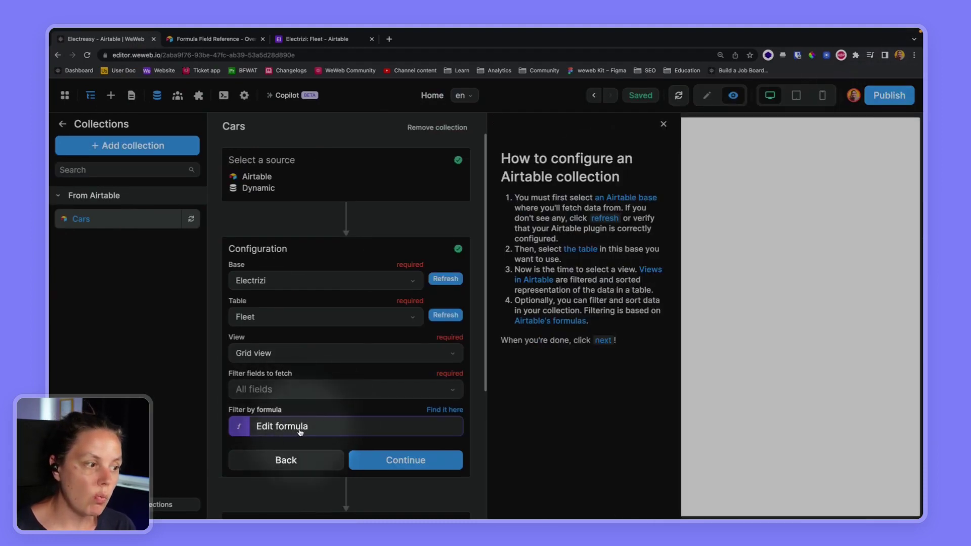